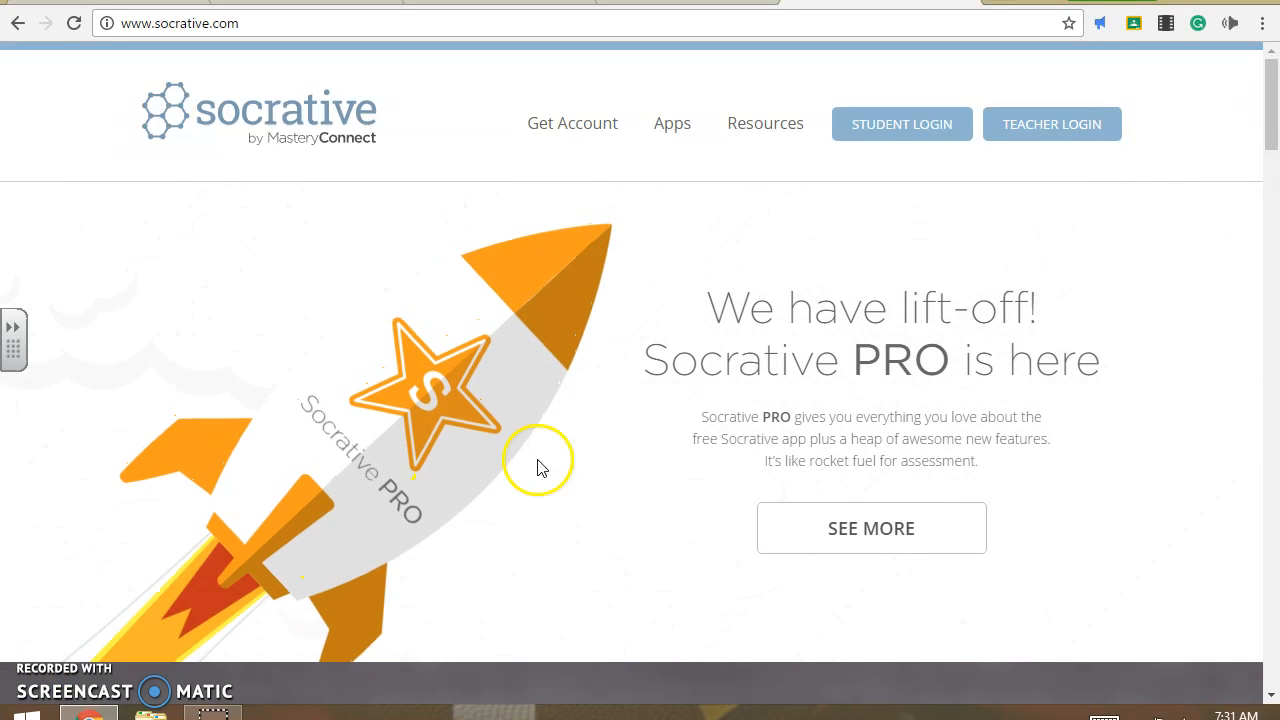
- Go to Teacher Login and sign in to the teacher account with Google
left_click(1087, 124)
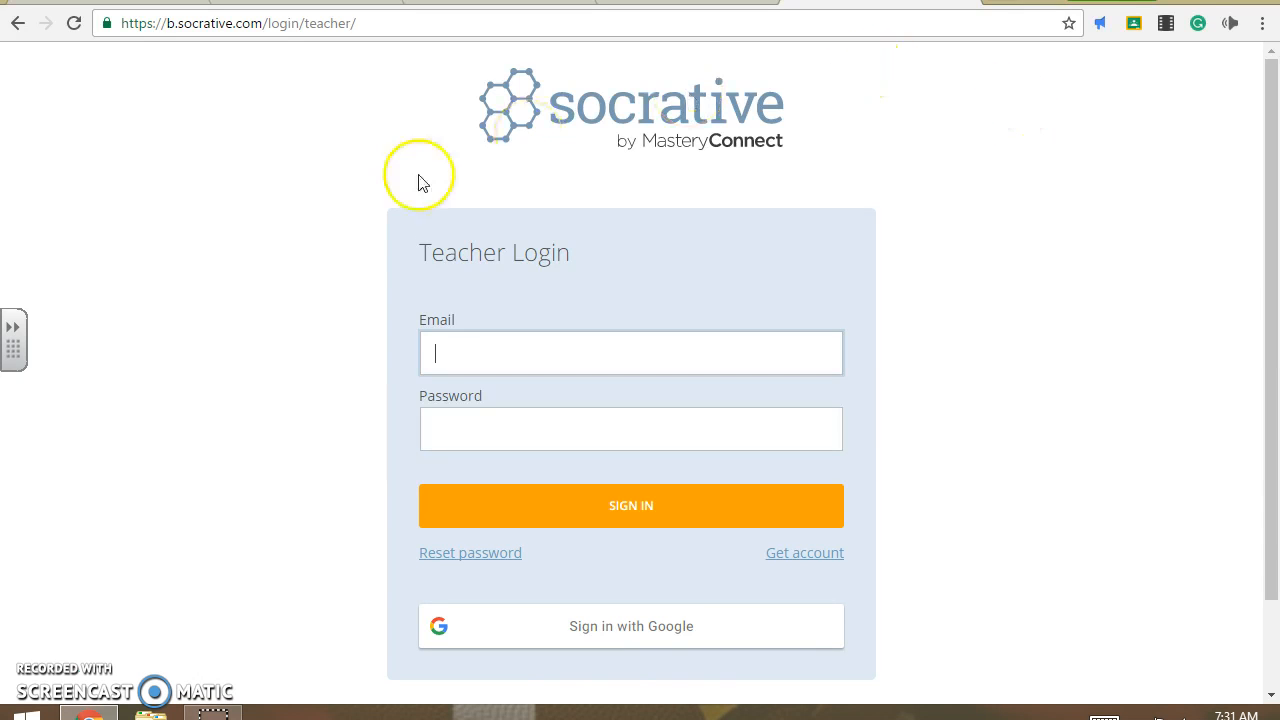
left_click(651, 637)
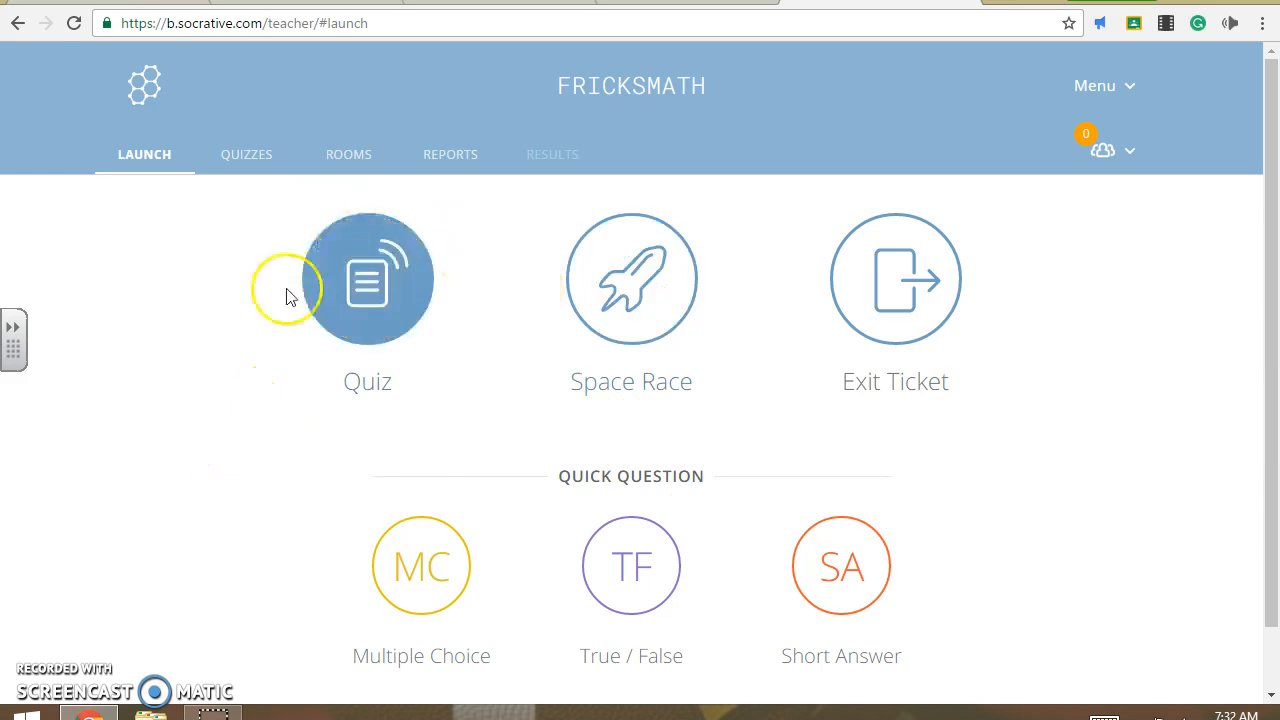
- Create a new quiz from the Quizzes area
left_click(257, 162)
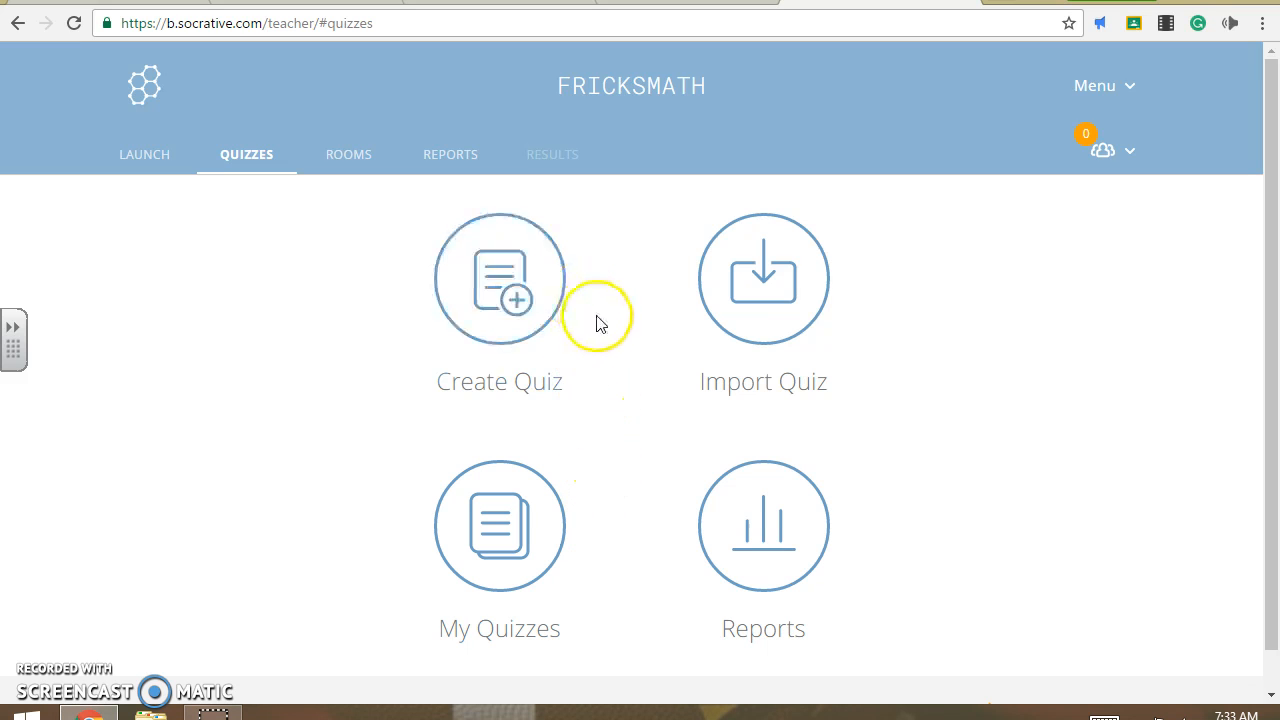
left_click(508, 304)
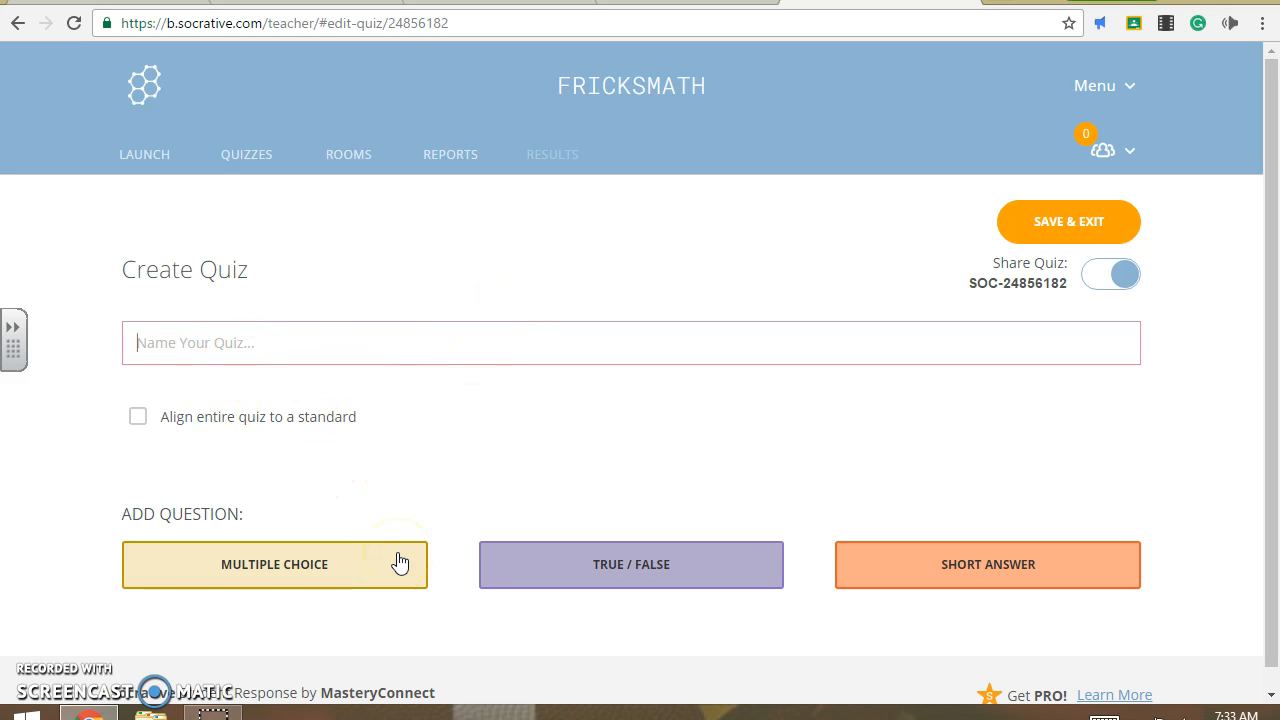
- Enter 'Demo Quiz' in the Name Your Quiz field
type("Demo Quiz")
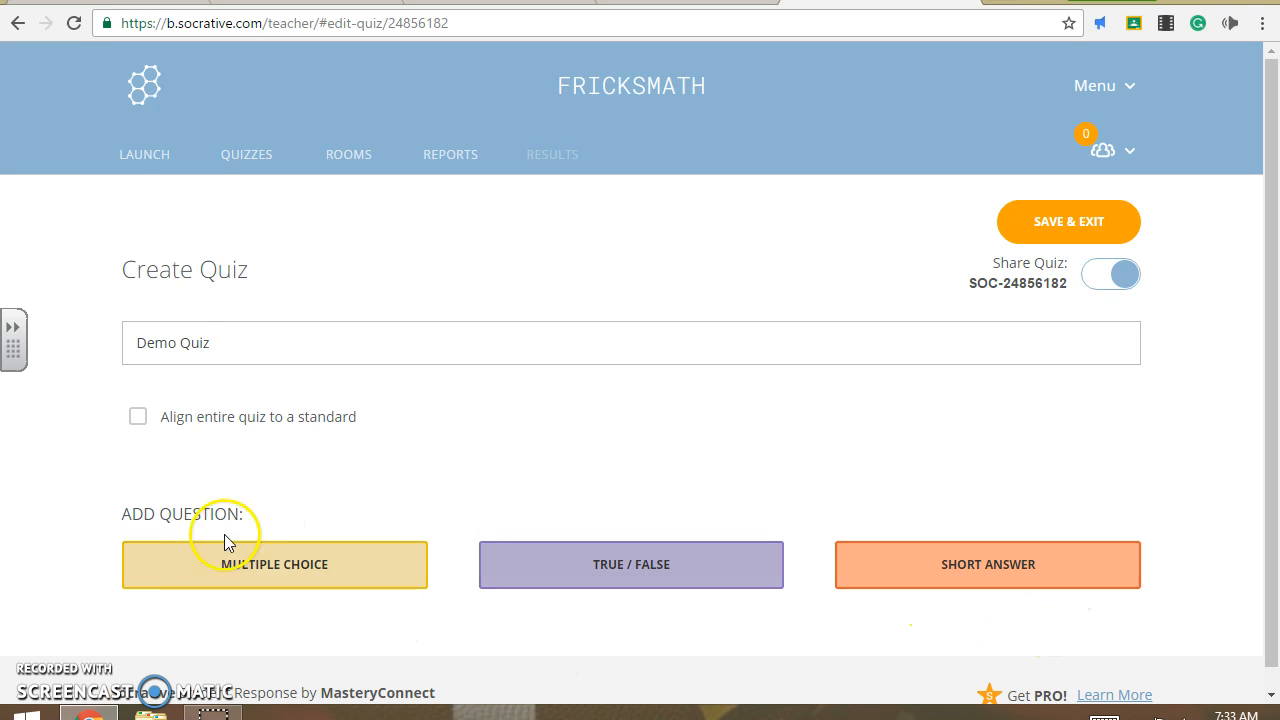
left_click(337, 579)
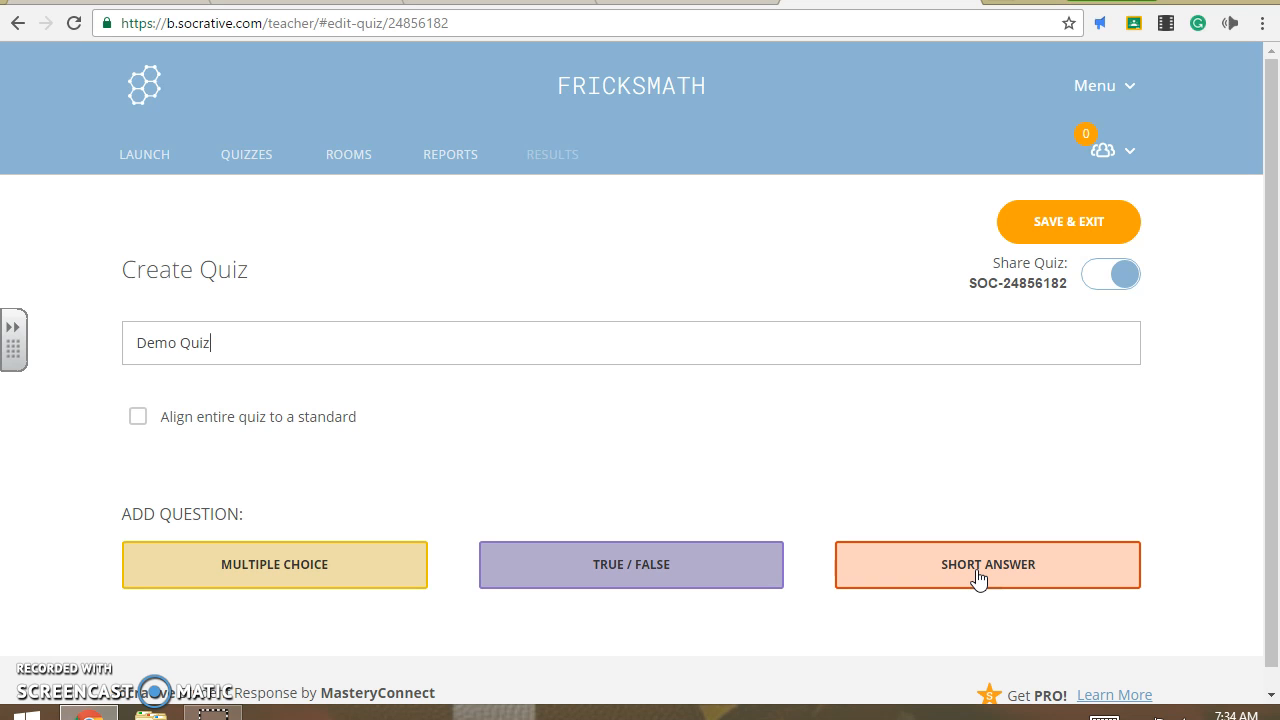
- Add a multiple-choice question 'What is 2+2?' with choice C, 4, marked correct
left_click(308, 570)
scroll(509, 622, "down", 3)
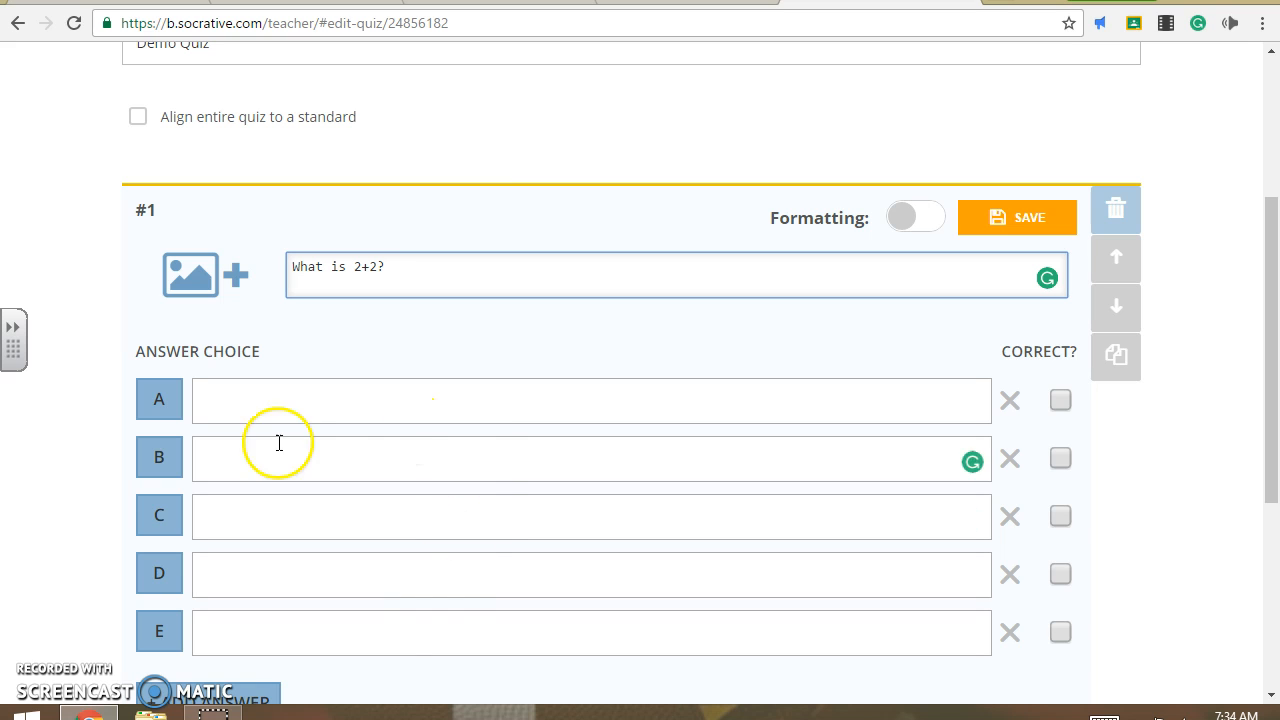
left_click(309, 511)
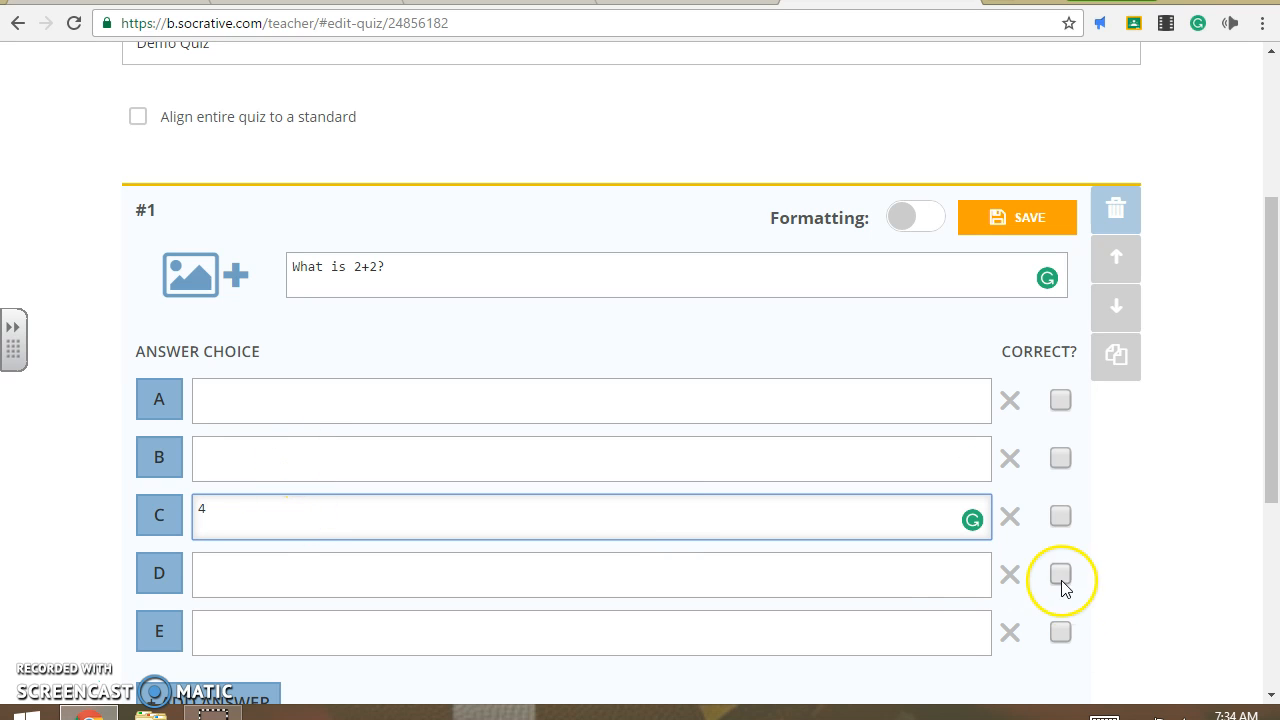
left_click(1062, 517)
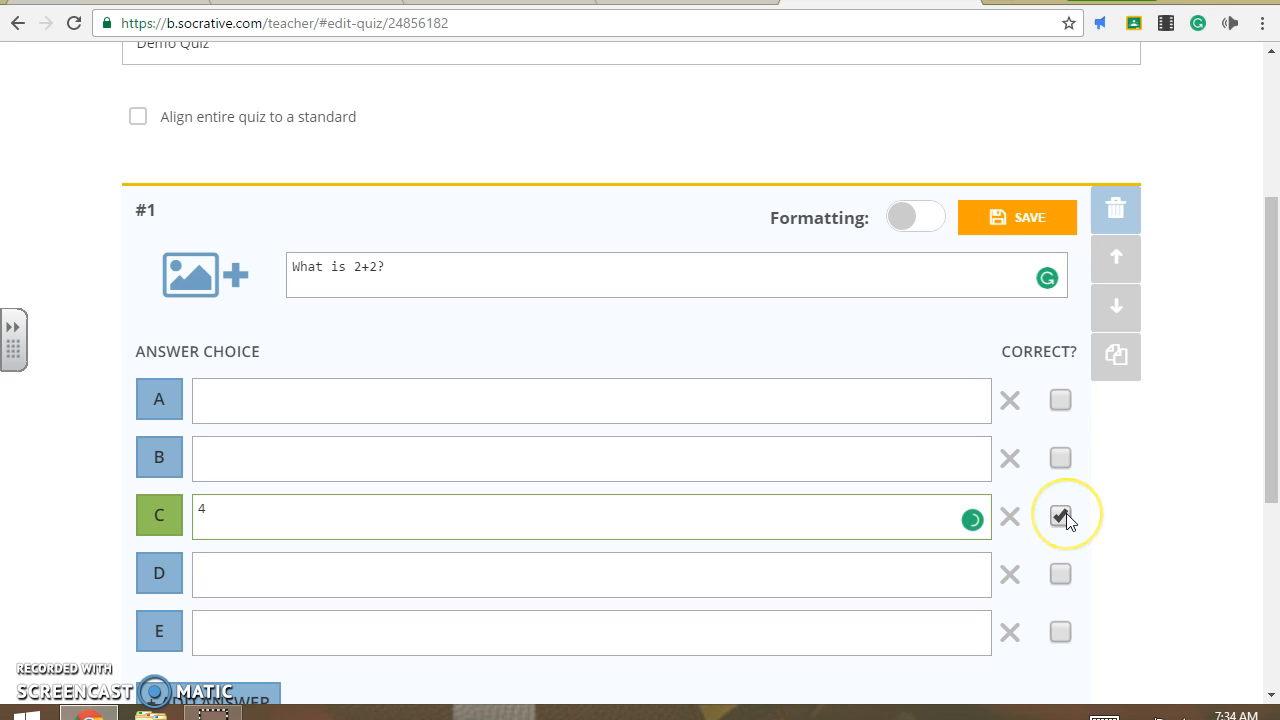
- Fill in the remaining answers: B as 2, A as 1, D as 0
left_click(238, 459)
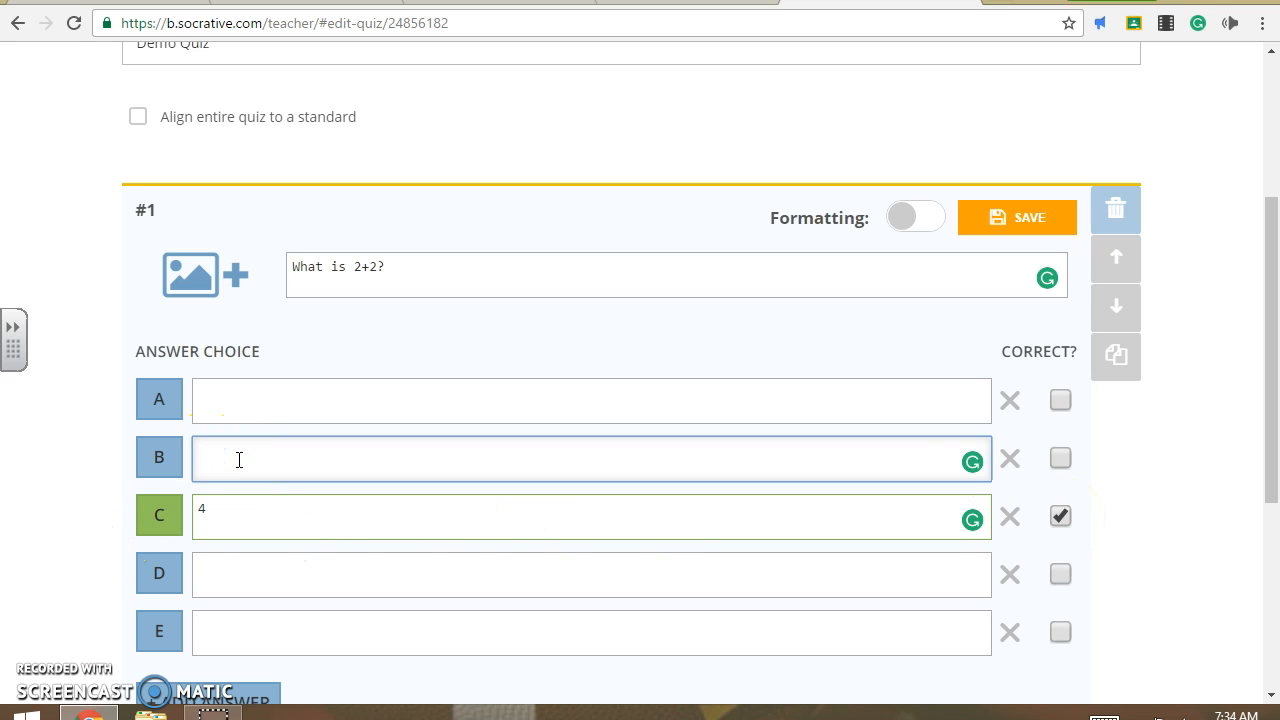
type("2")
left_click(254, 398)
type("1")
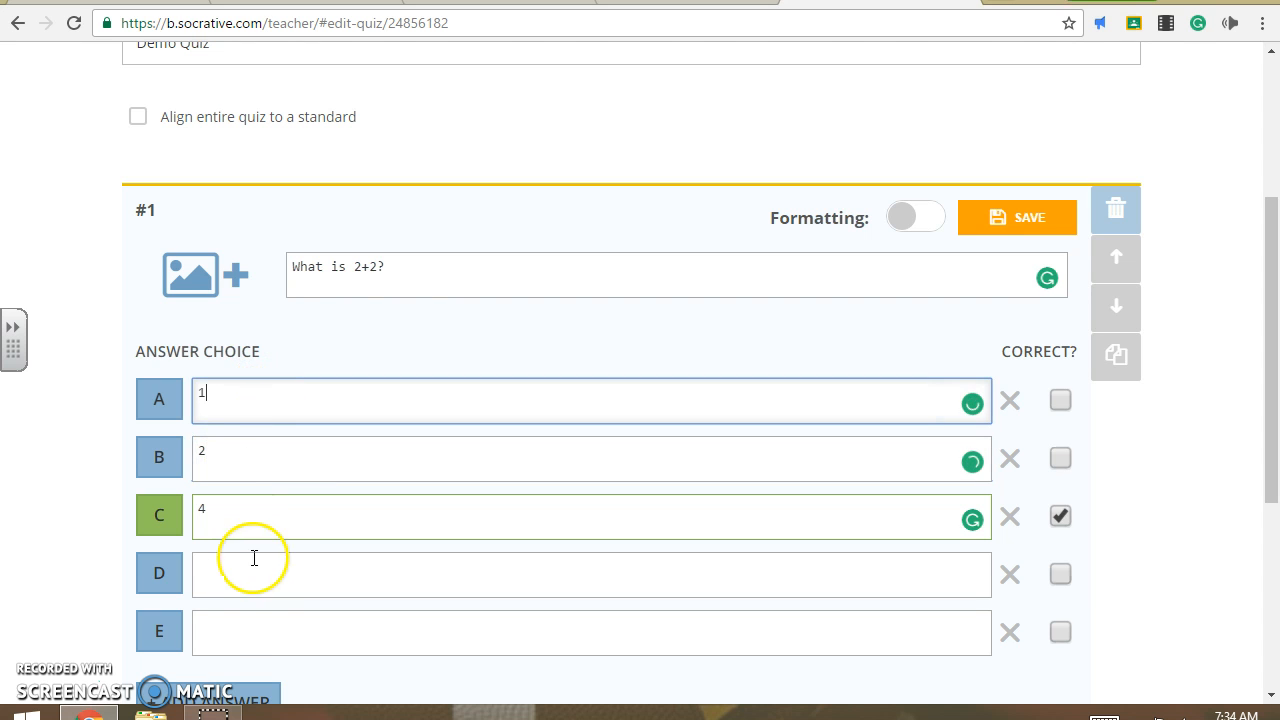
left_click(260, 559)
type("0")
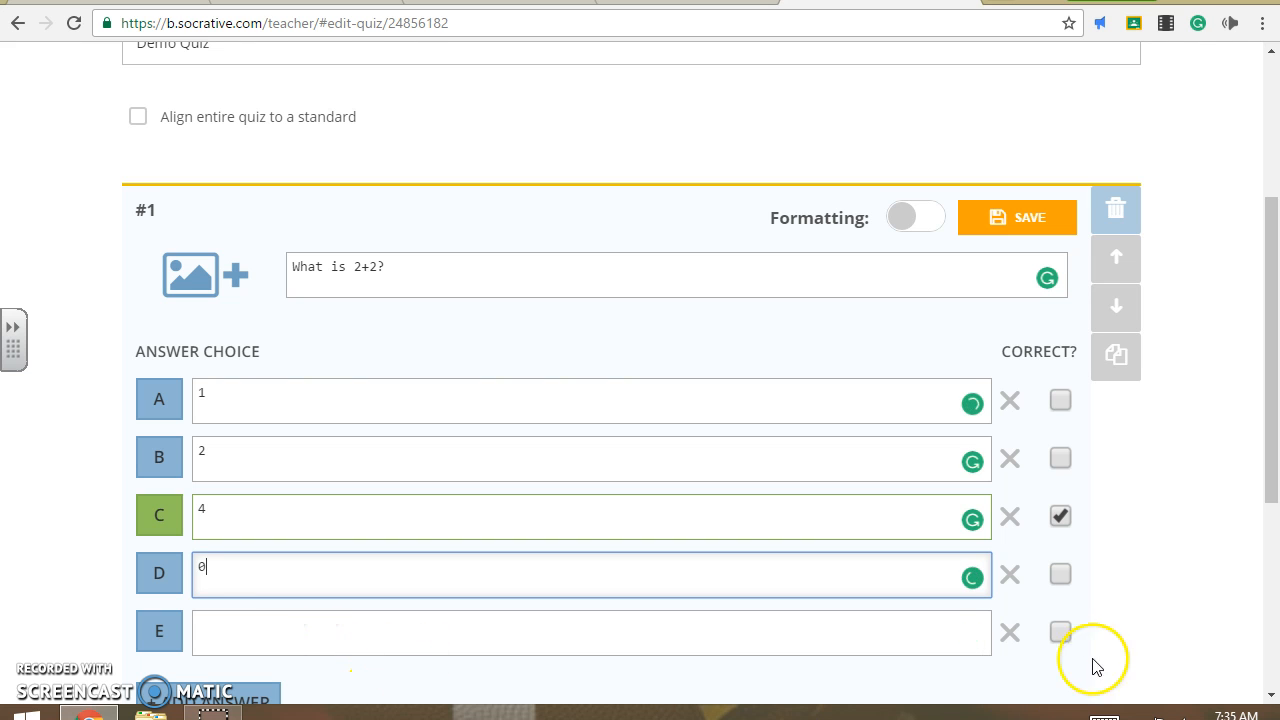
- Delete the unused answer choice E and save question #1
left_click(1010, 633)
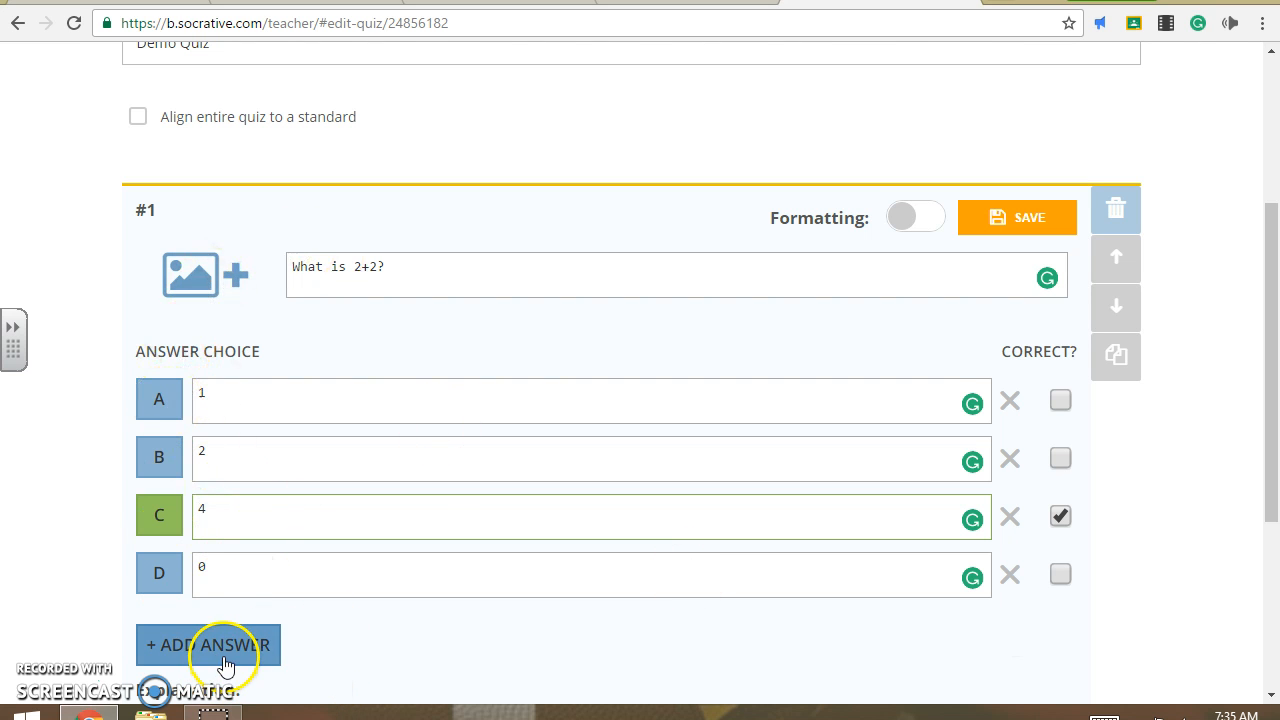
scroll(325, 663, "down", 2)
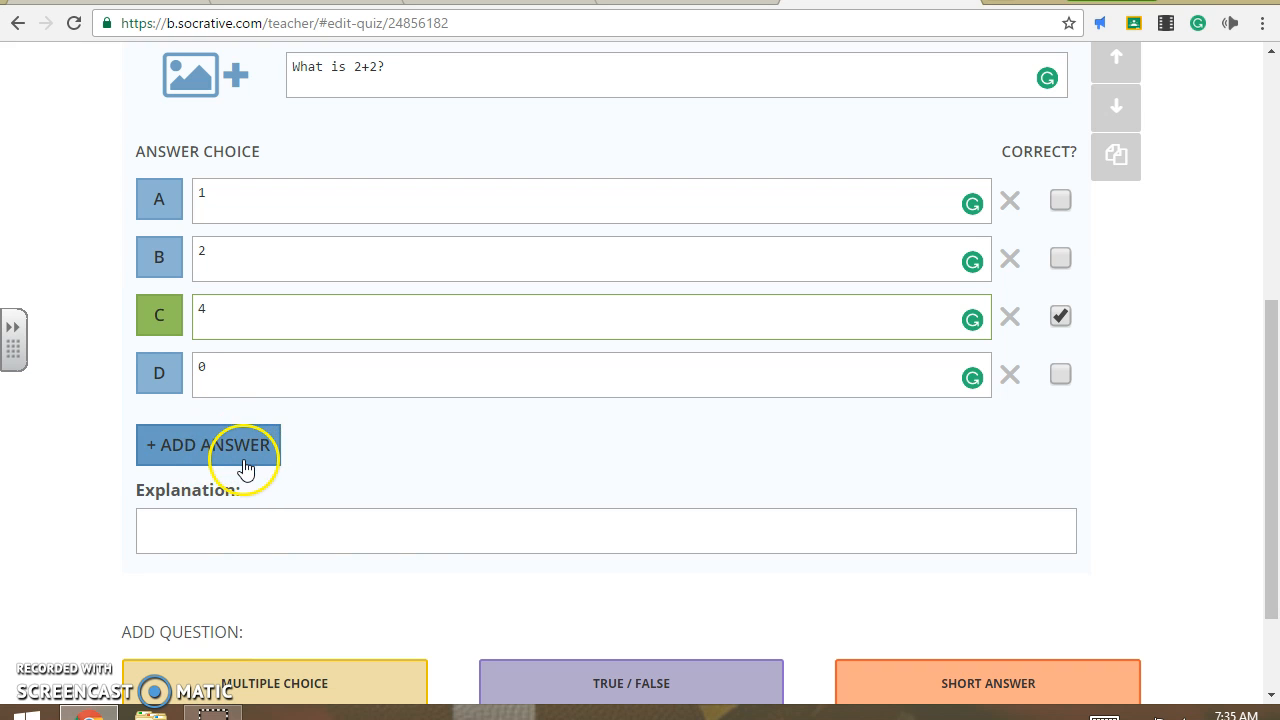
left_click(580, 517)
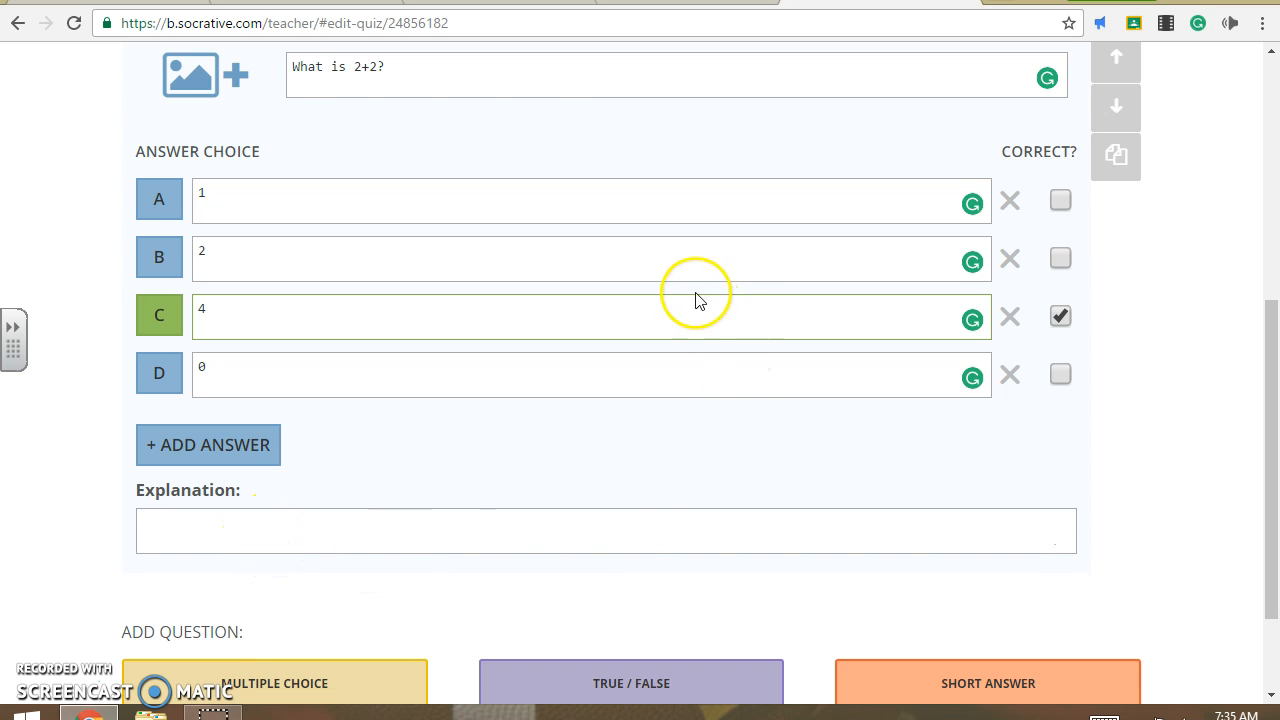
scroll(688, 460, "up", 1)
scroll(740, 464, "up", 1)
scroll(750, 470, "down", 1)
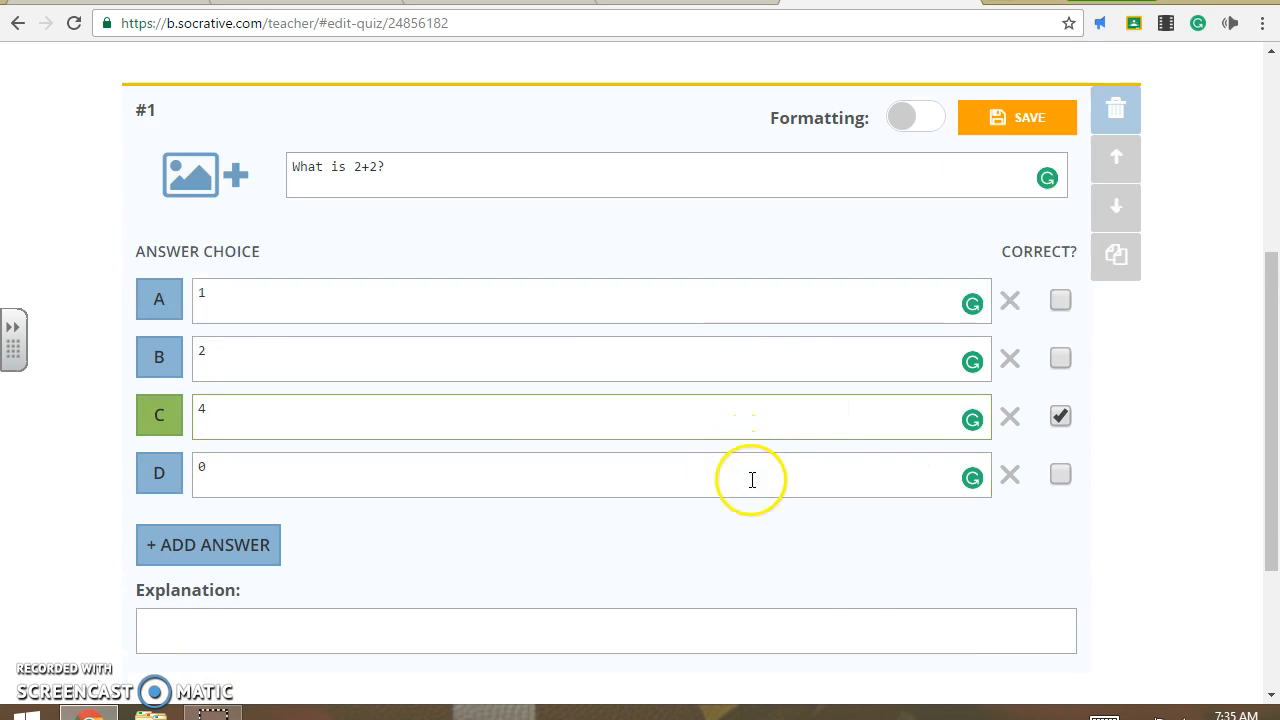
left_click(998, 121)
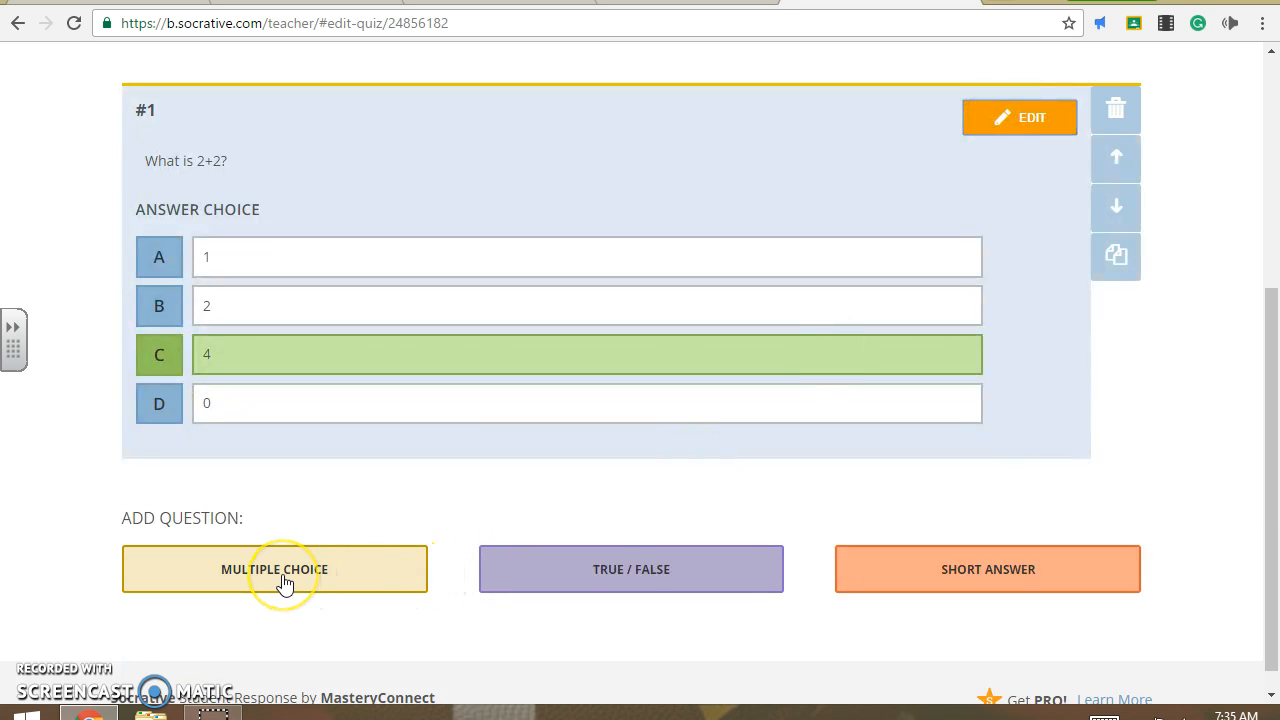
- Edit question #1, switch the Formatting toggle on, and select answer A's text
left_click(1029, 119)
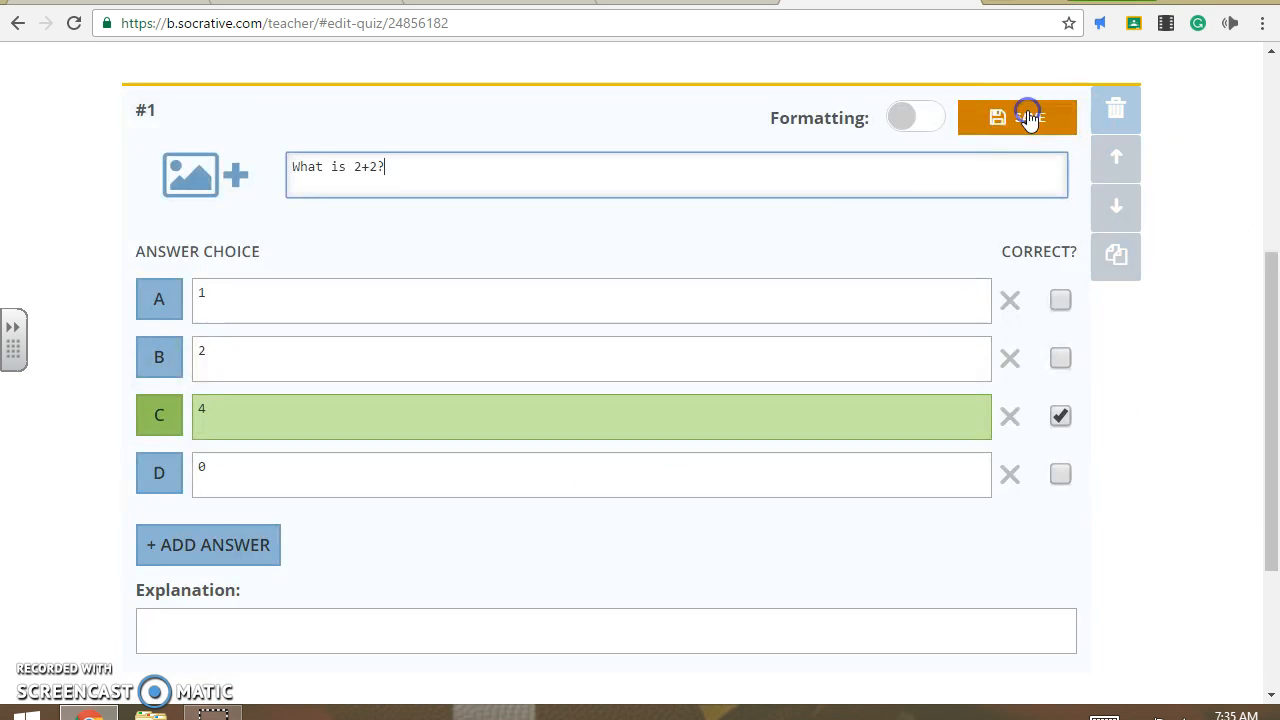
left_click(912, 128)
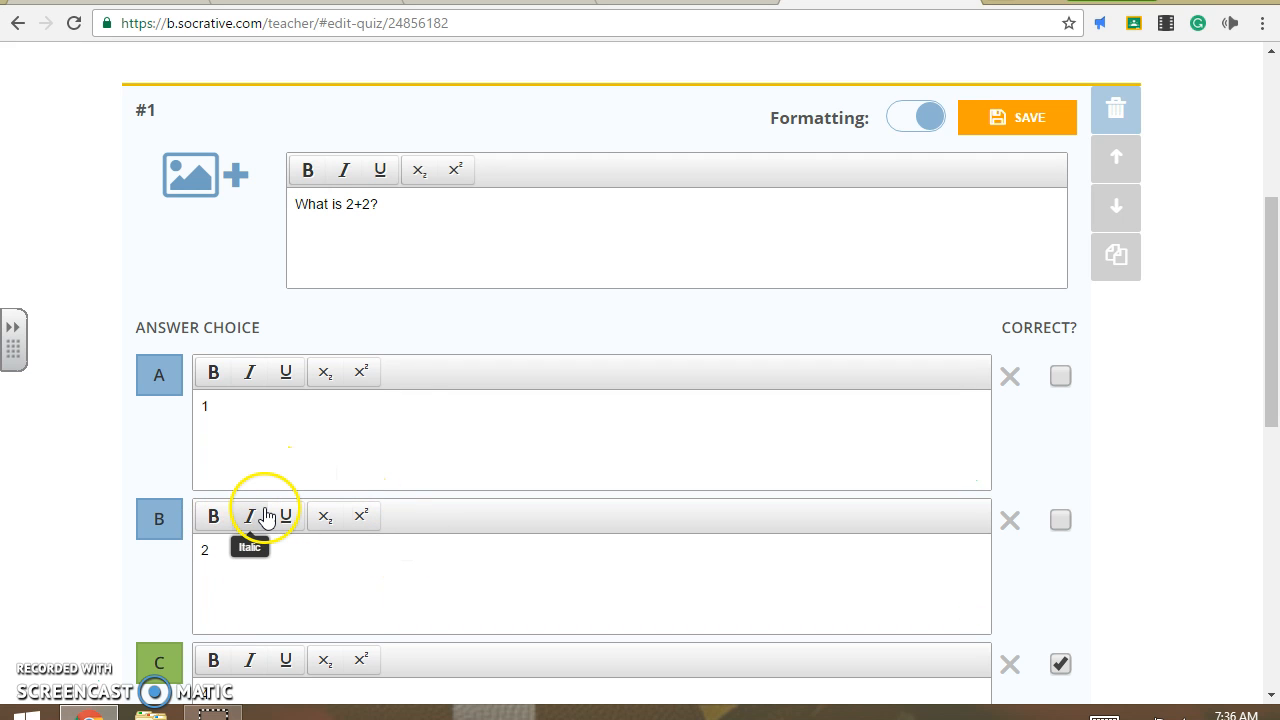
left_click(316, 480)
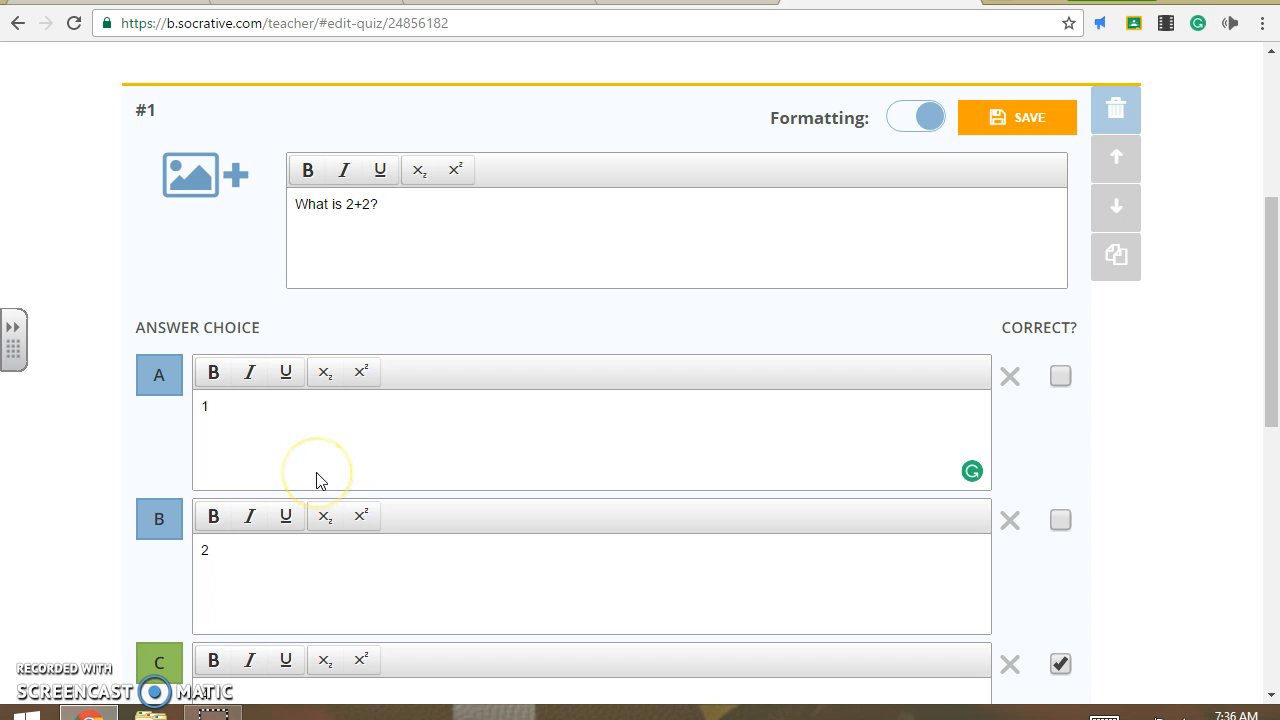
- Attach the 49910 graph image to question #1, then remove it and save
left_click(228, 188)
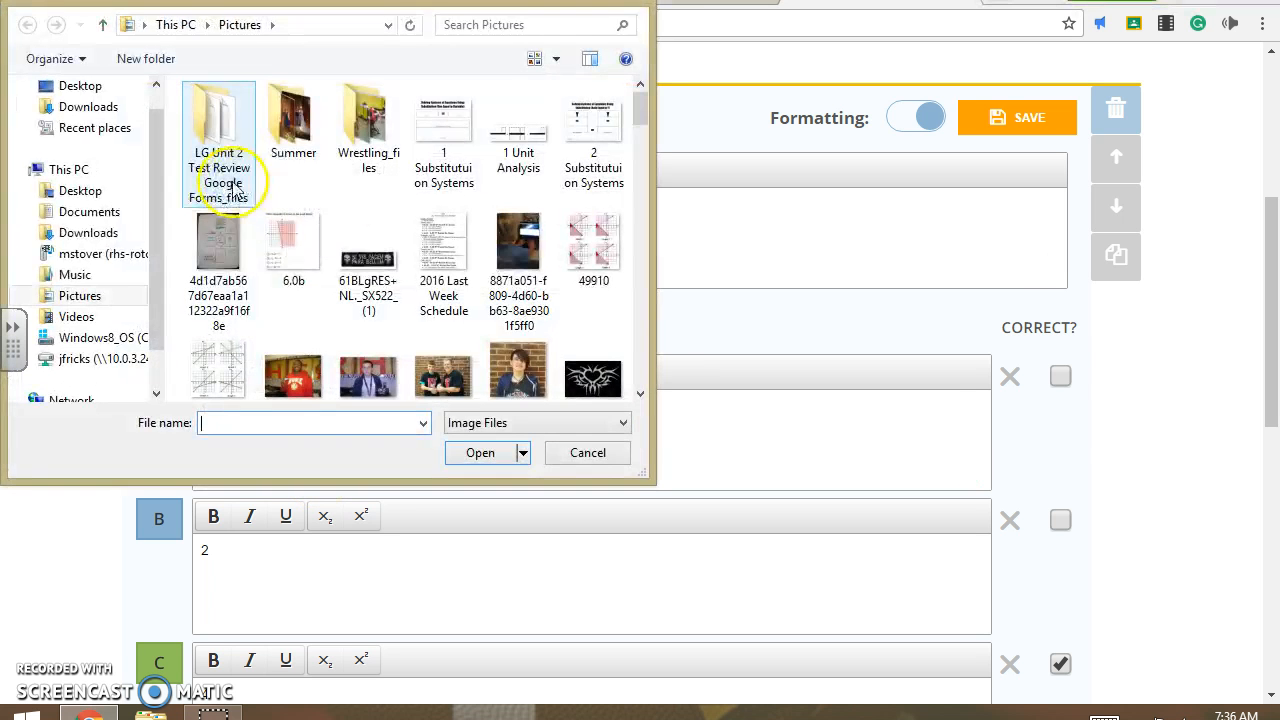
left_click(595, 262)
left_click(480, 452)
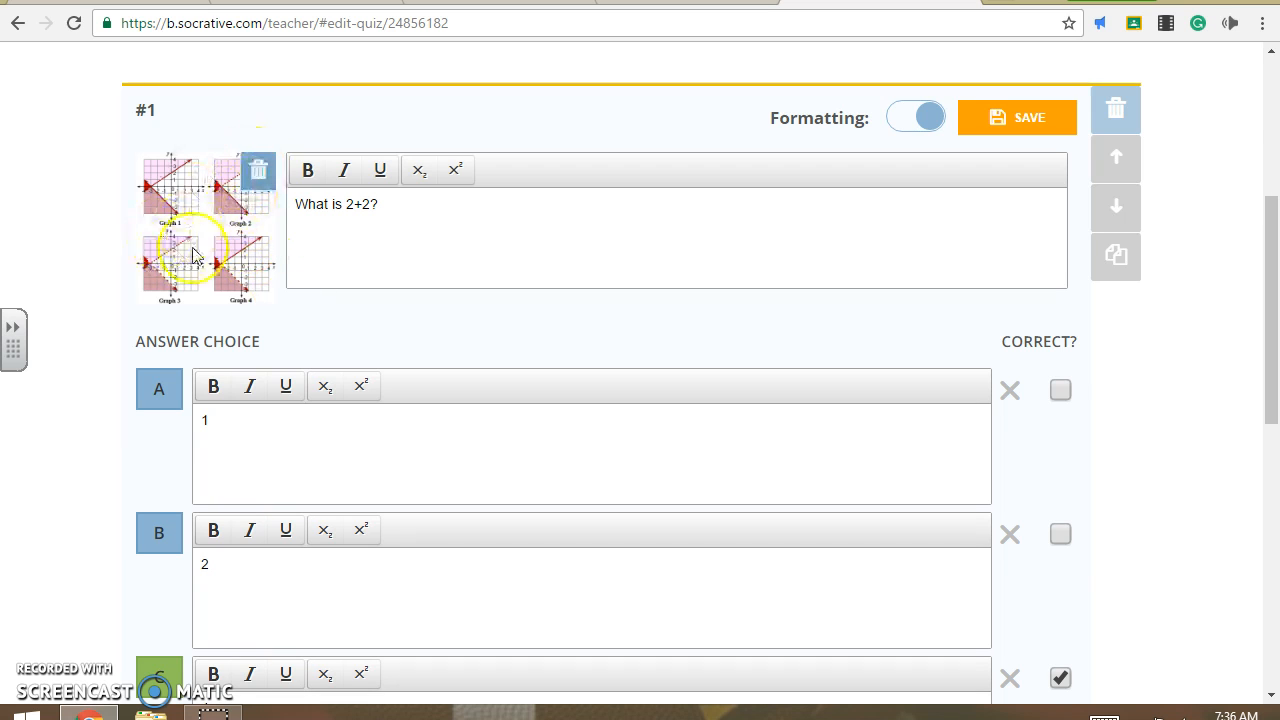
left_click(257, 168)
left_click(1057, 124)
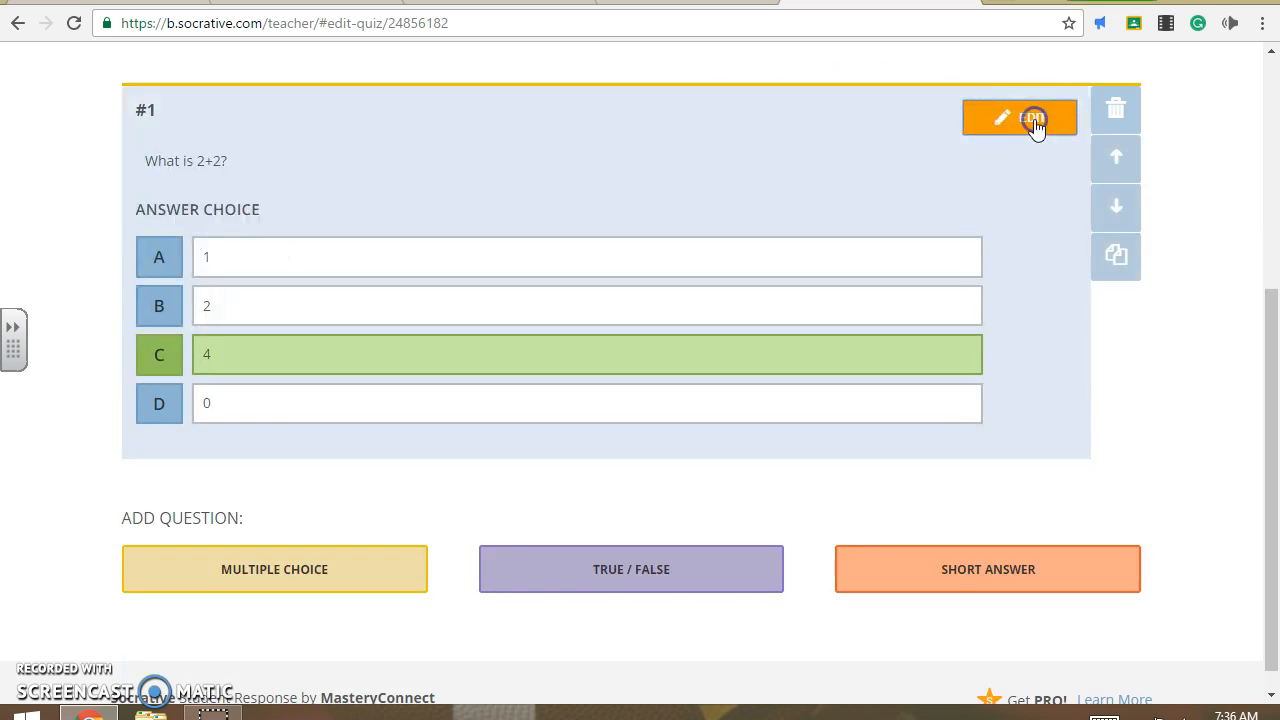
- Add true/false question #2, 'The sky is blue.'
left_click(638, 566)
scroll(355, 545, "down", 3)
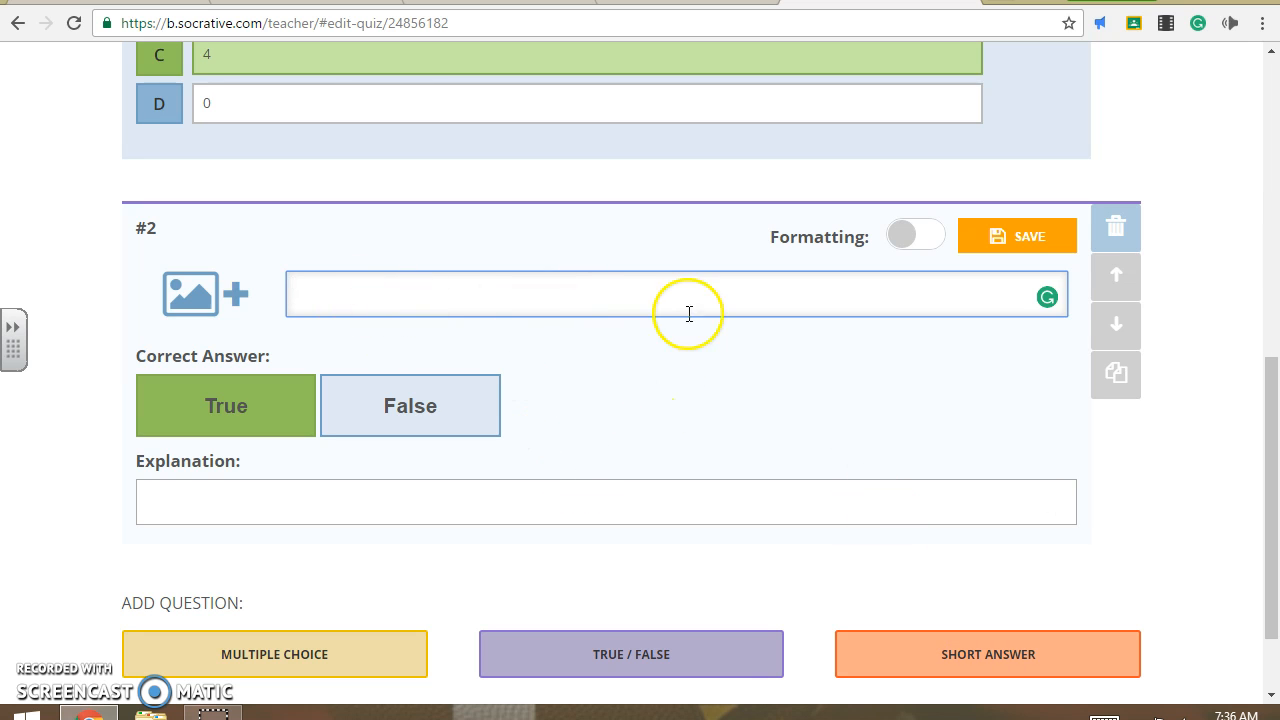
left_click(866, 526)
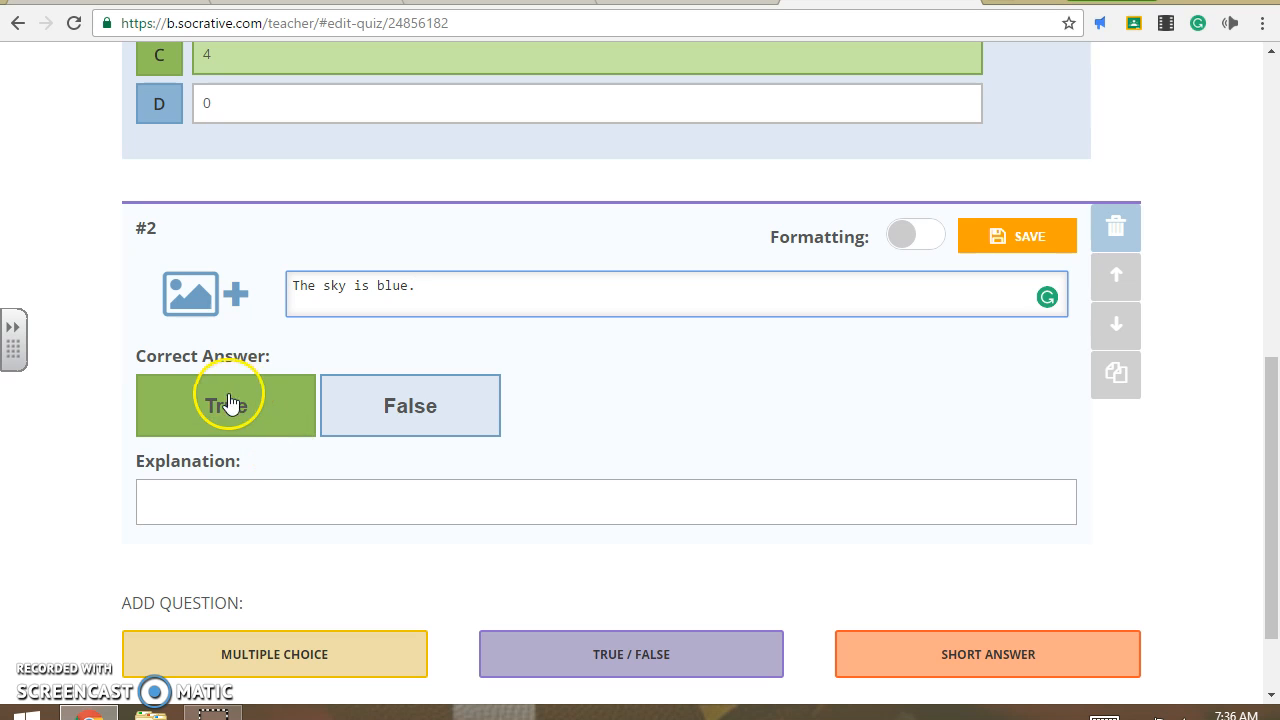
- Mark True as the correct answer and save question #2
left_click(405, 416)
left_click(240, 422)
left_click(451, 423)
left_click(286, 403)
left_click(429, 385)
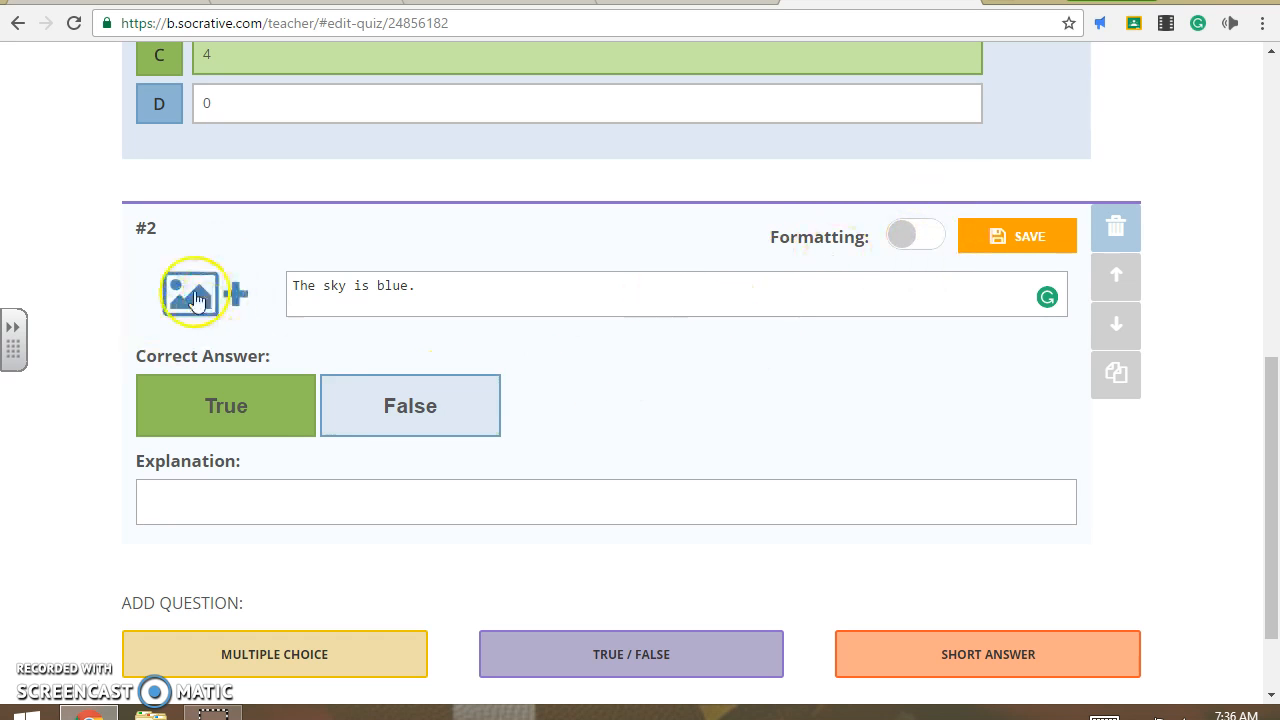
left_click(967, 248)
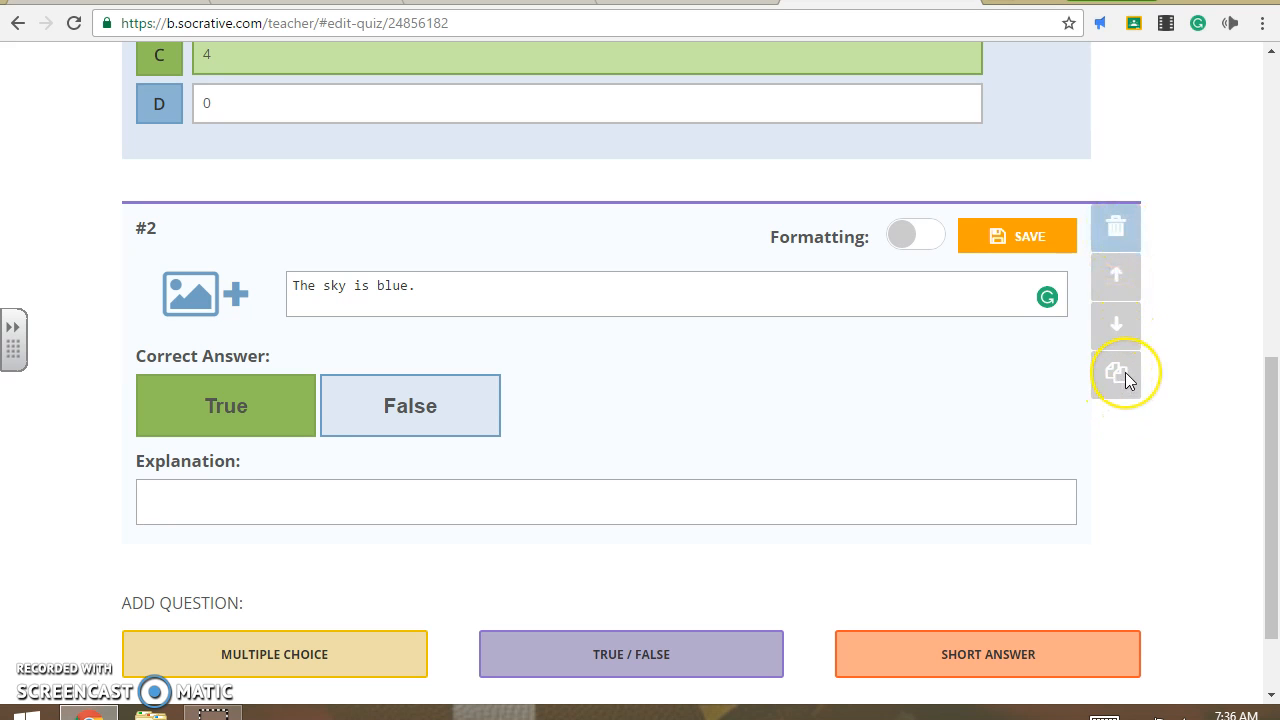
left_click(1021, 237)
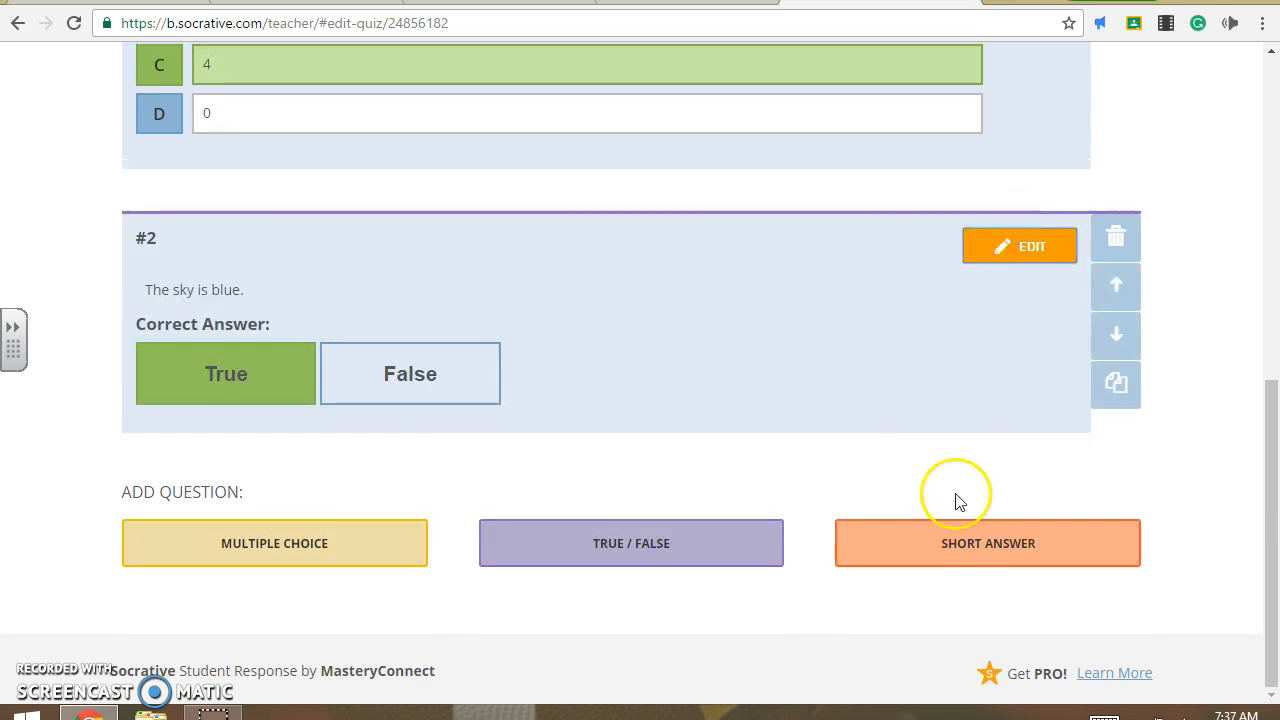
- Add short-answer question 'Who was the author in the story?' with correct answer Walt Whitman
left_click(965, 550)
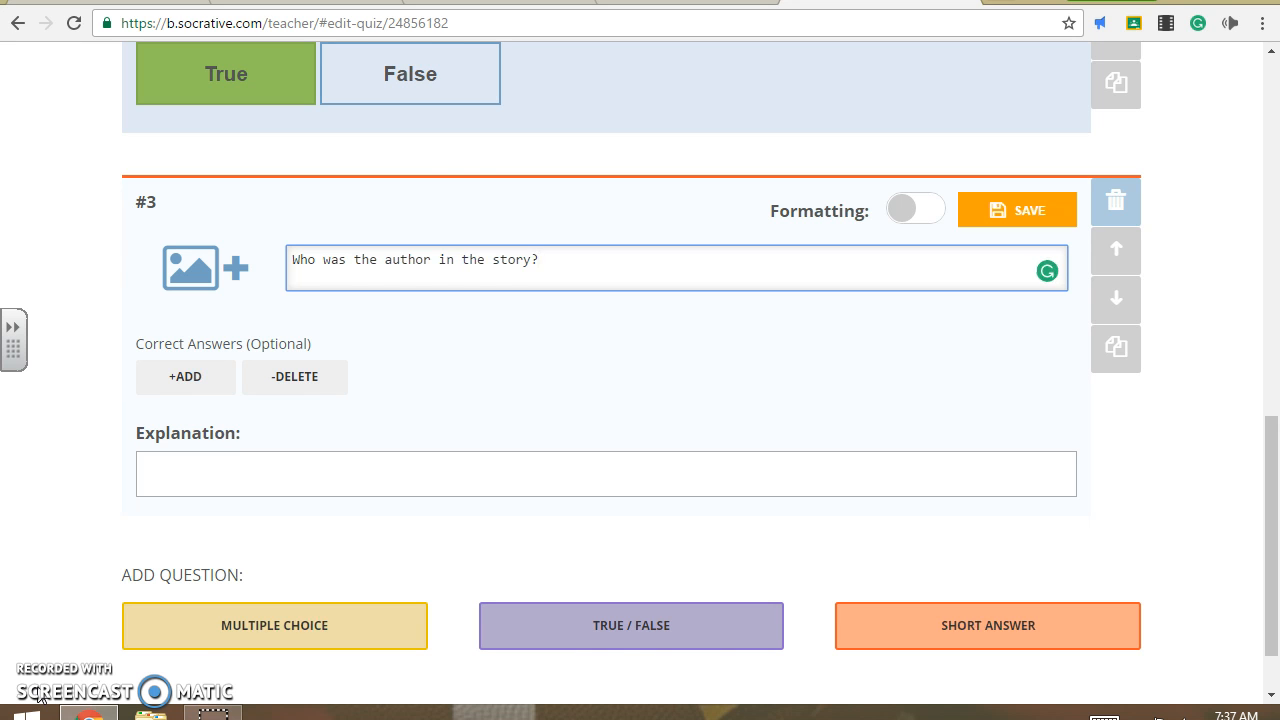
left_click(182, 378)
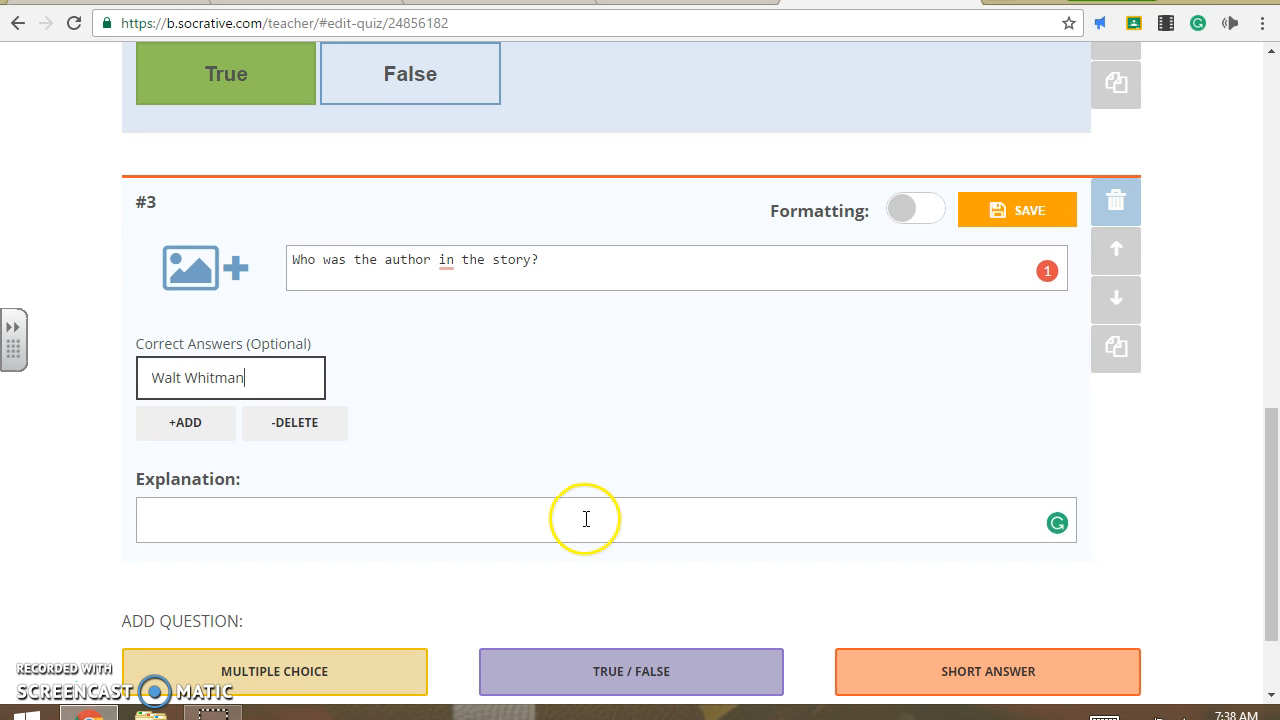
scroll(586, 521, "down", 1)
scroll(588, 528, "up", 1)
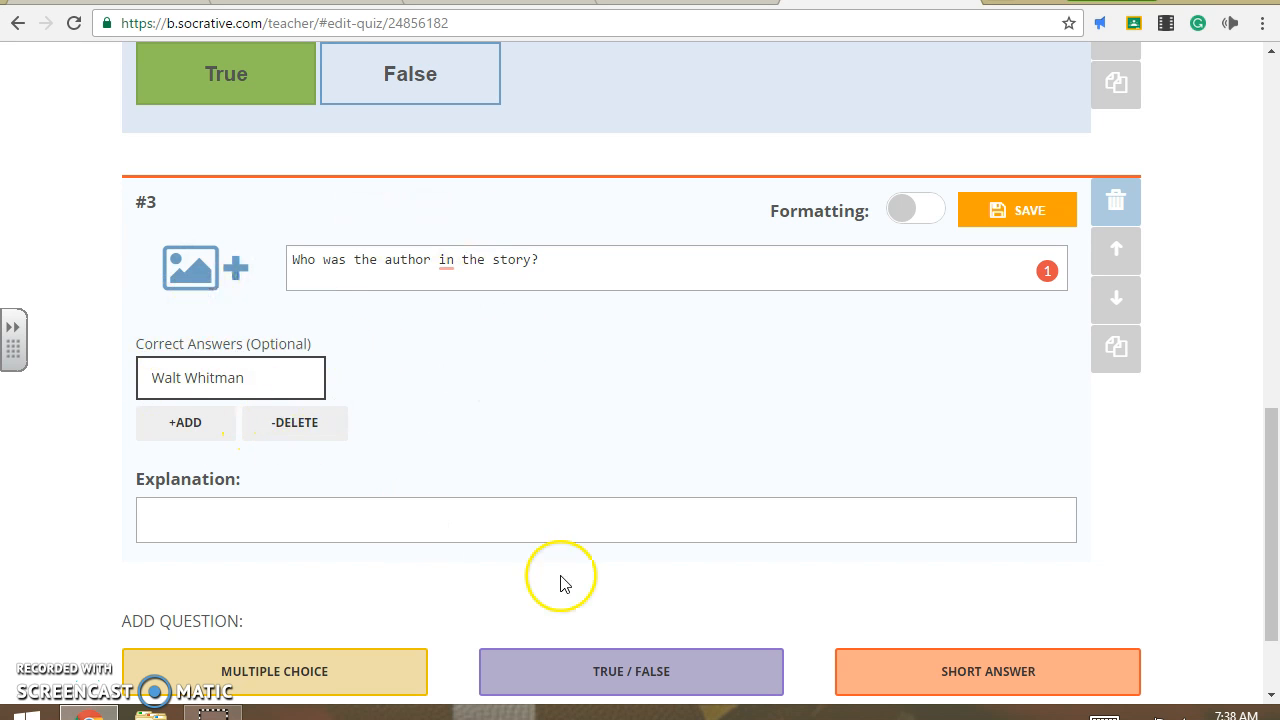
scroll(563, 448, "up", 1)
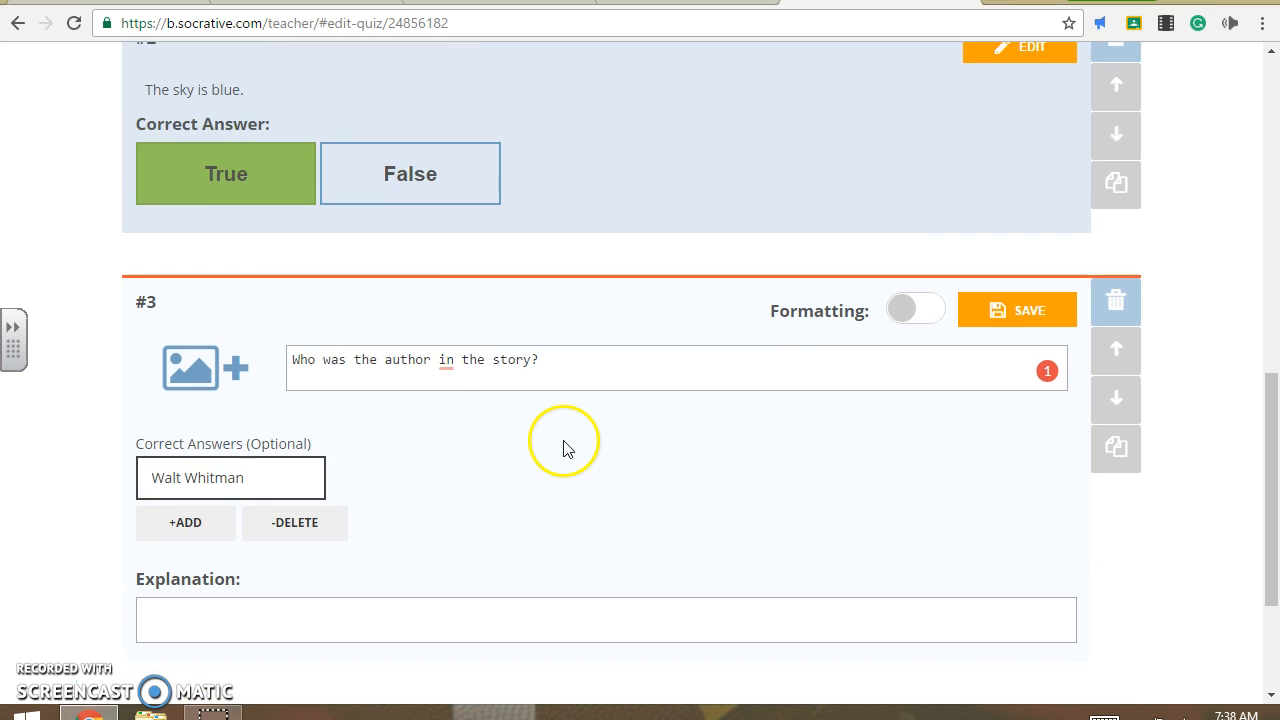
scroll(505, 487, "up", 5)
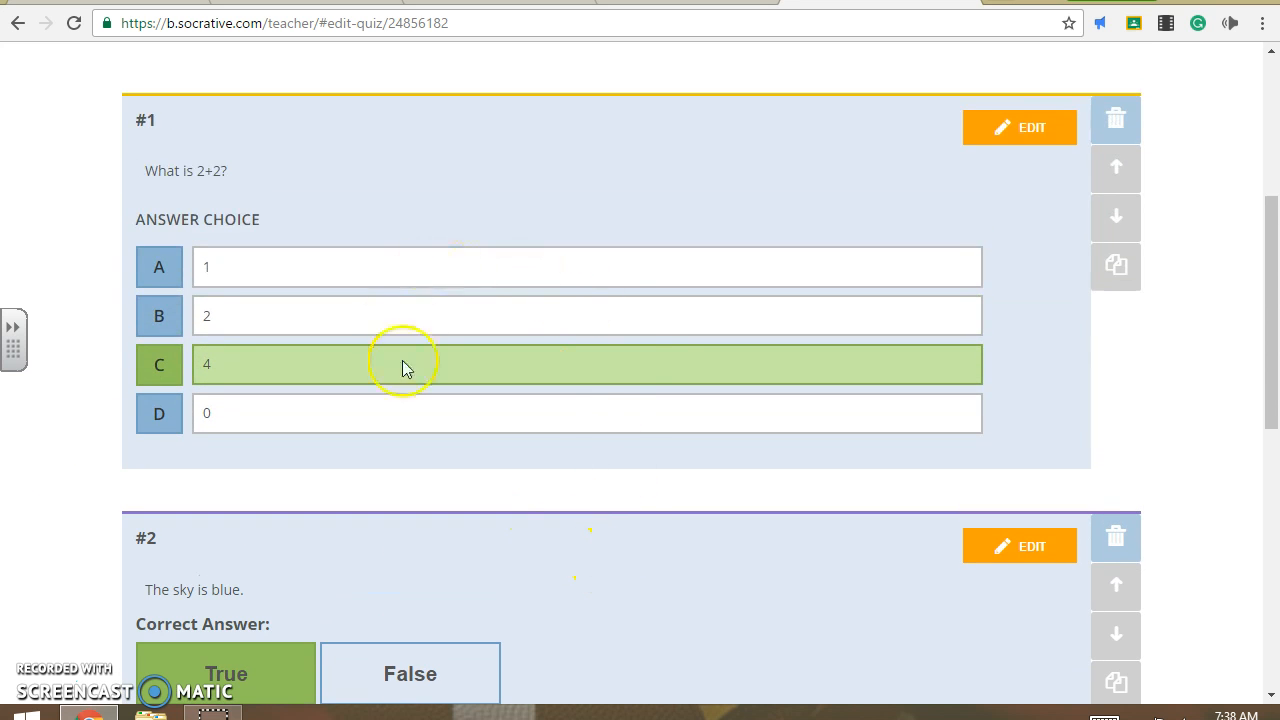
scroll(631, 646, "down", 7)
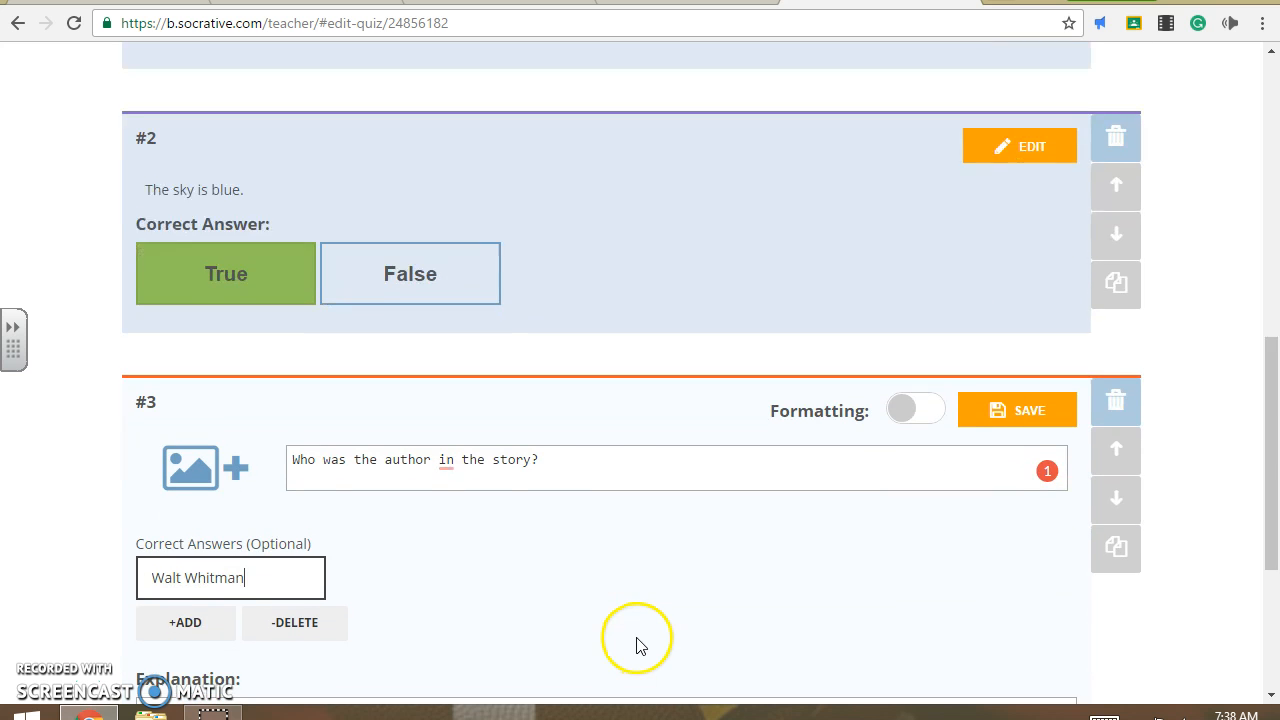
scroll(640, 640, "up", 11)
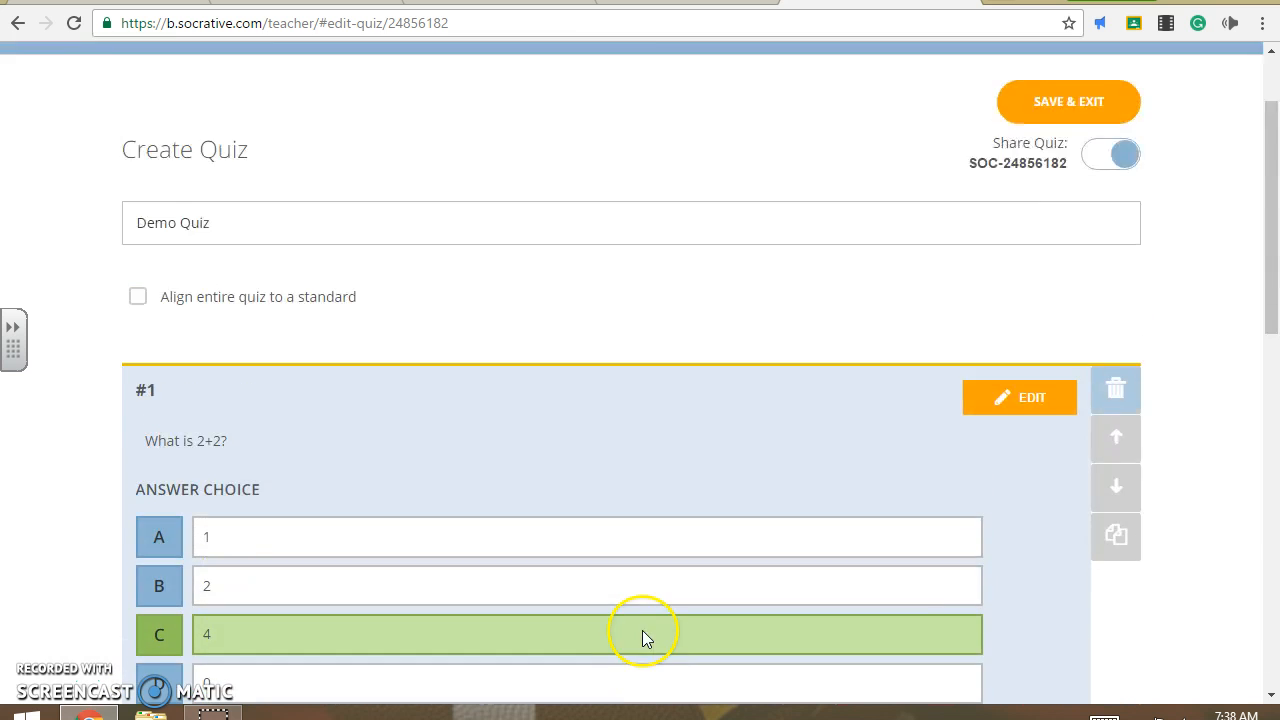
- Save and exit the quiz, then pick Demo Quiz from the Launch page's Quiz list
left_click(1114, 217)
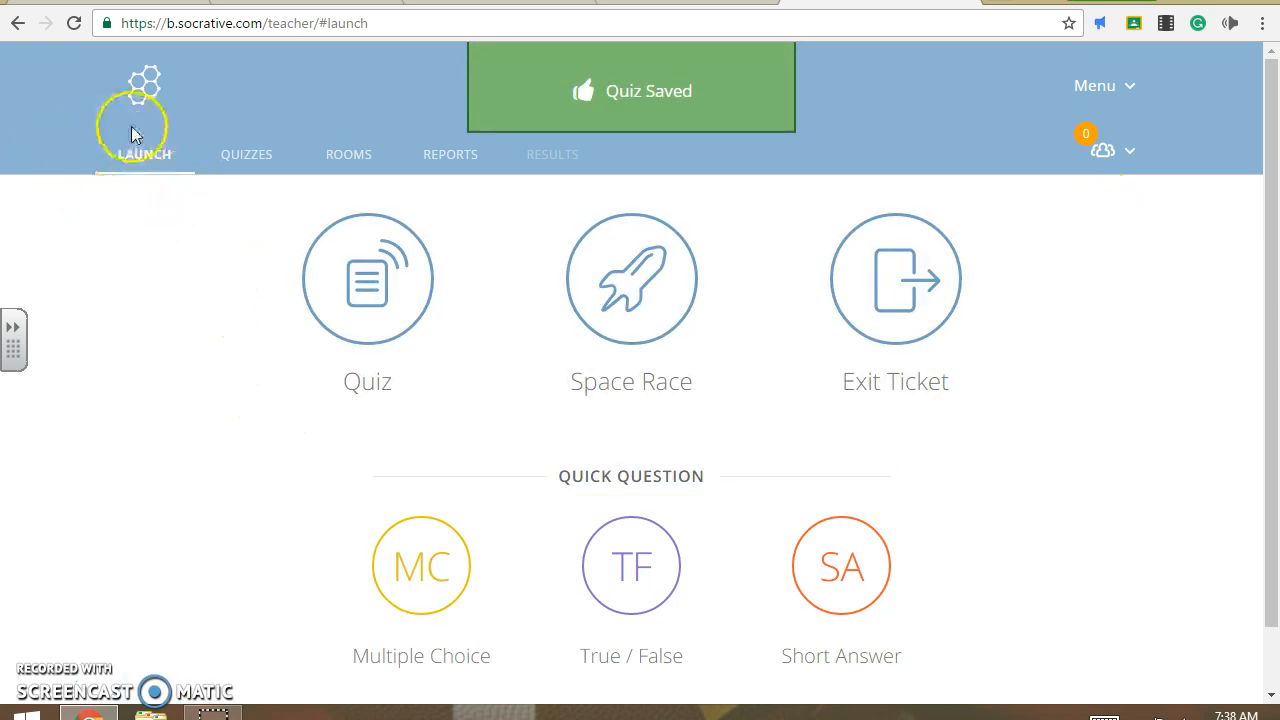
left_click(390, 287)
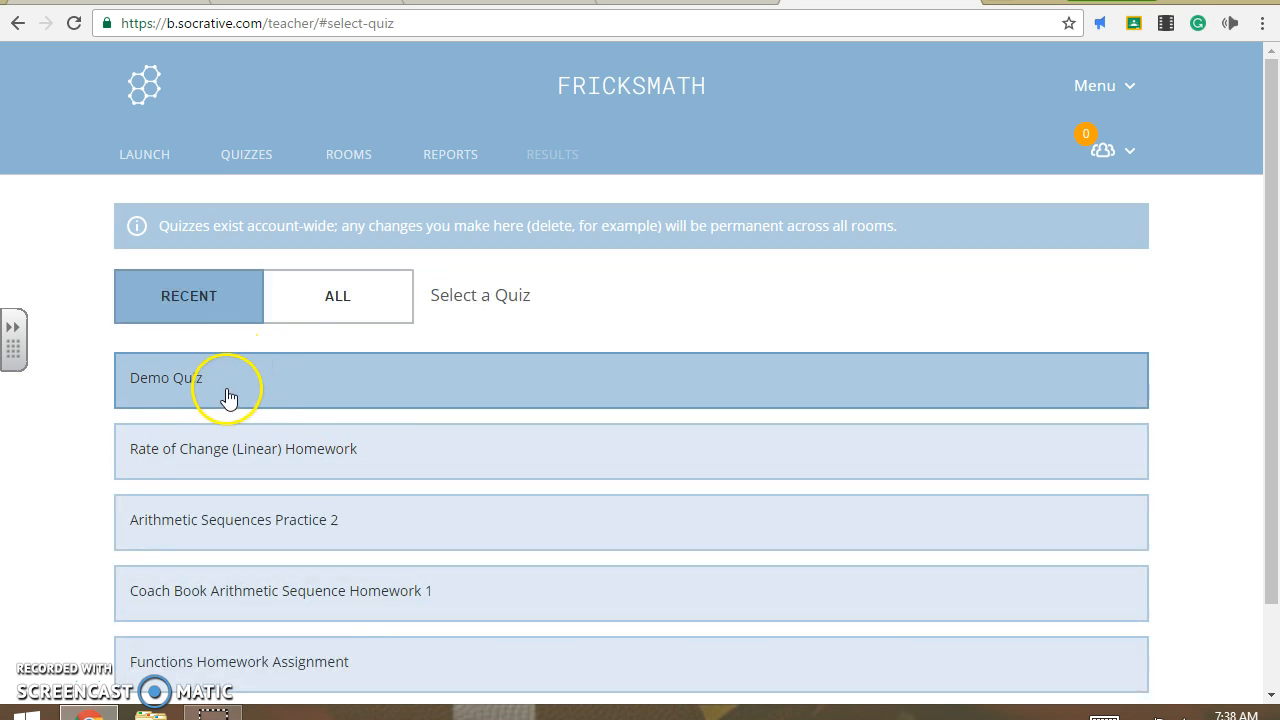
left_click(233, 378)
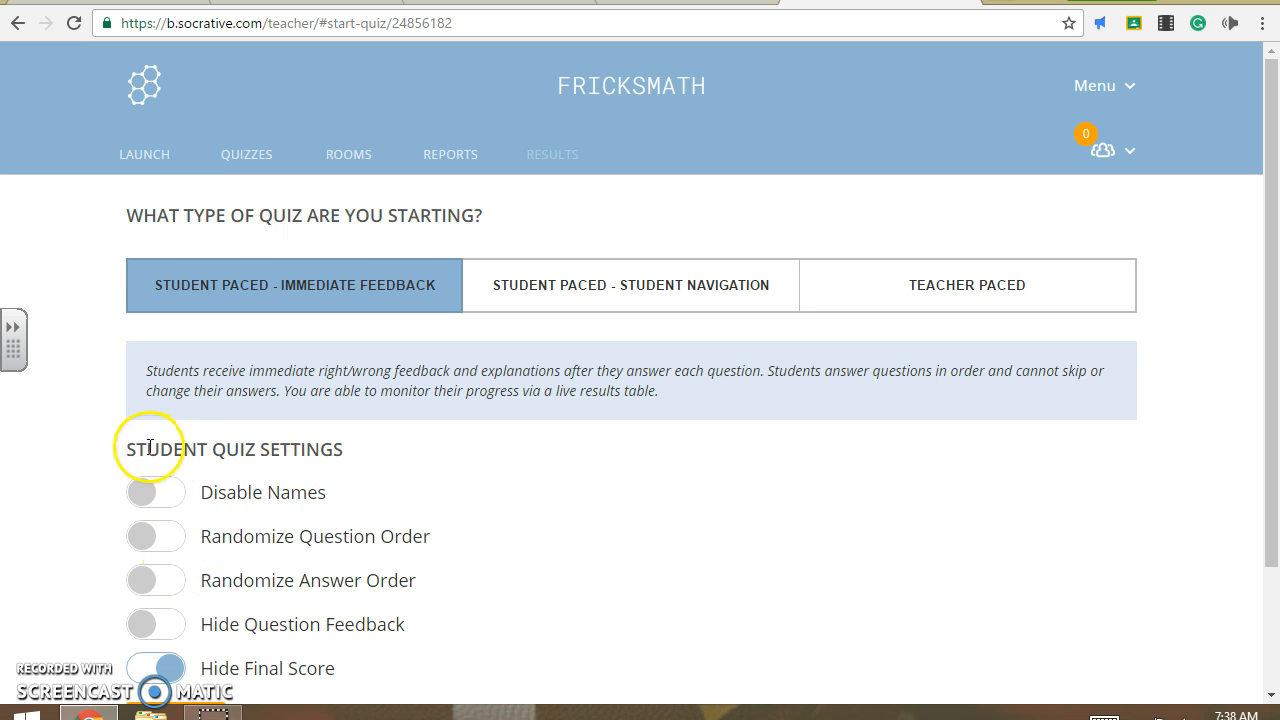
- Enable randomized question and answer order and turn off Hide Final Score, leaving names enabled
left_click(160, 500)
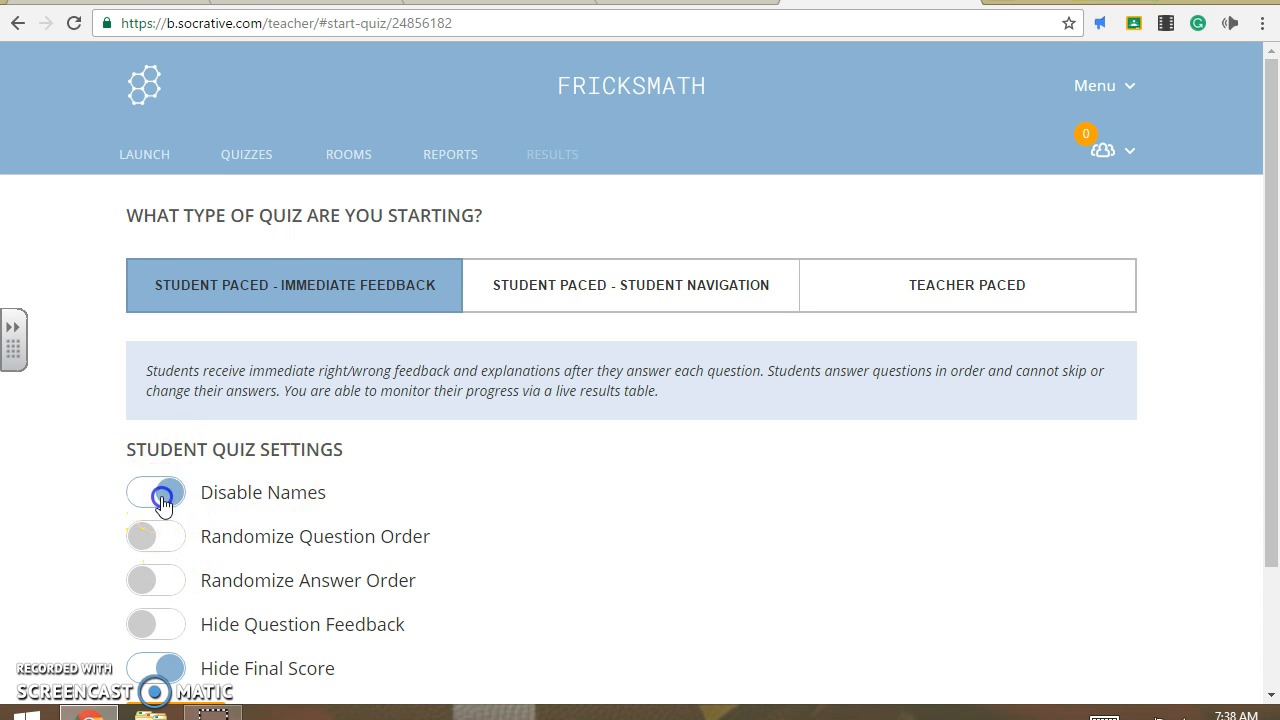
left_click(162, 500)
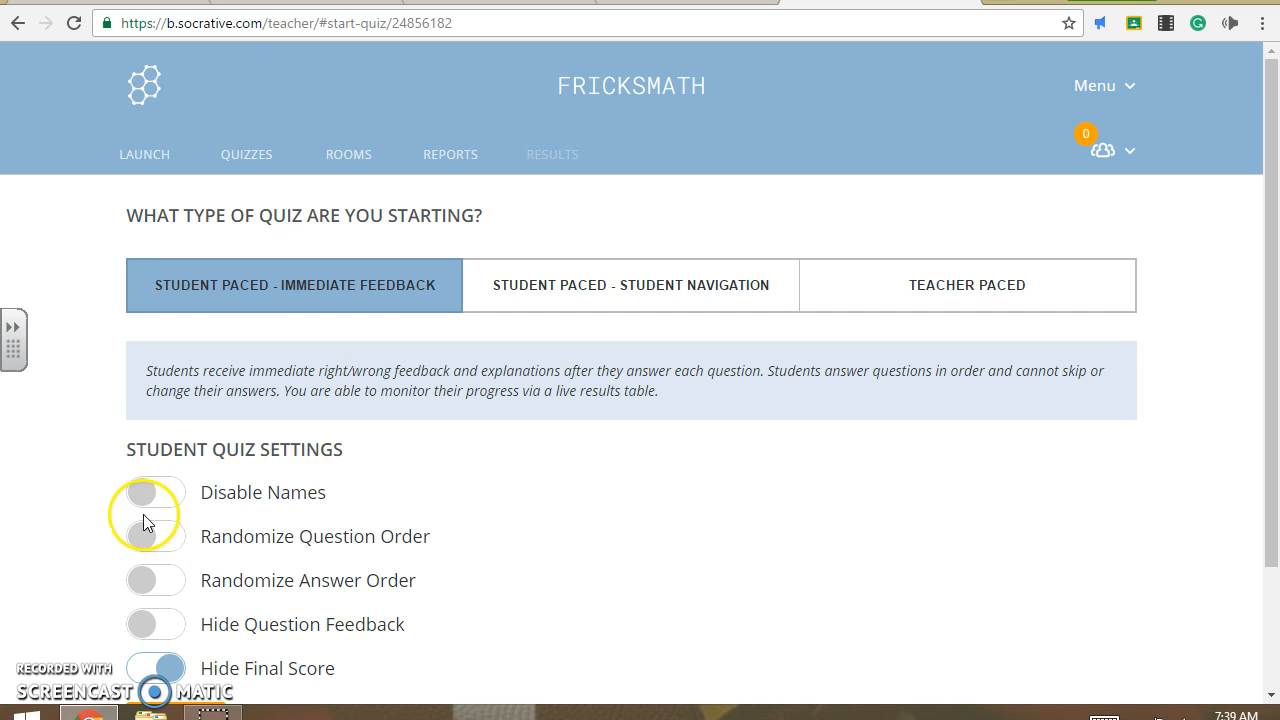
left_click(155, 545)
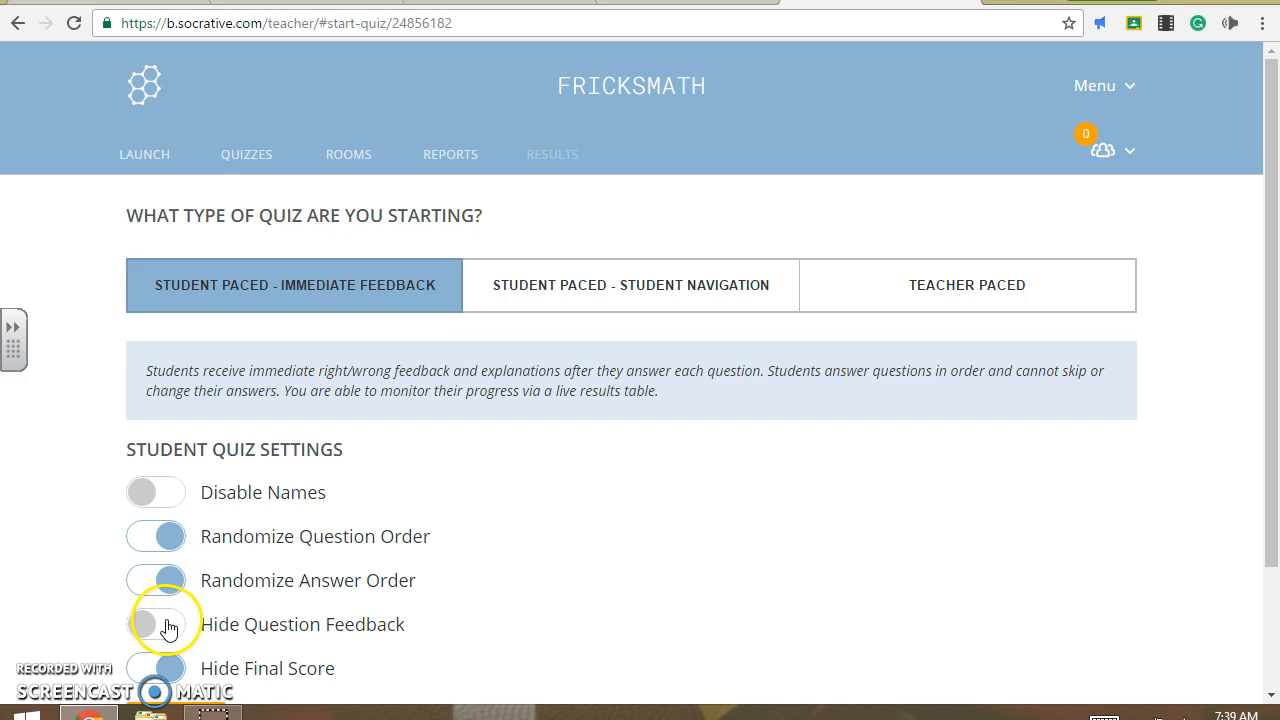
left_click(160, 667)
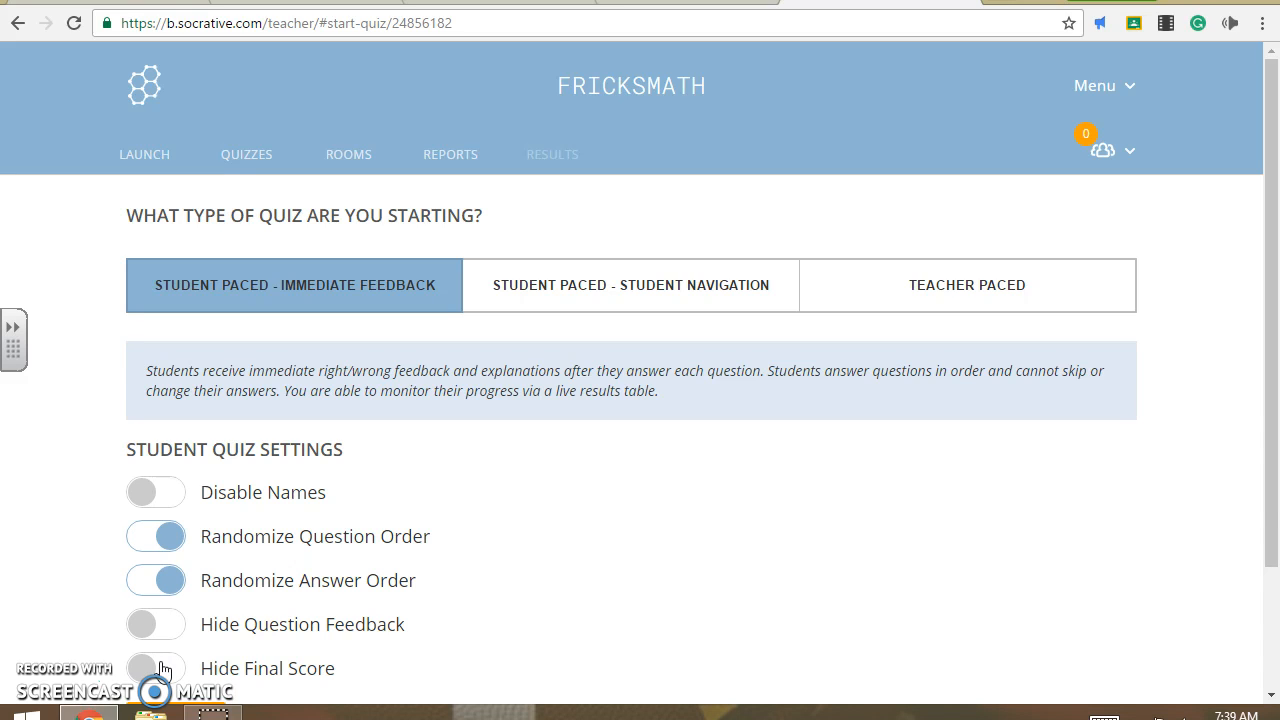
left_click(344, 268)
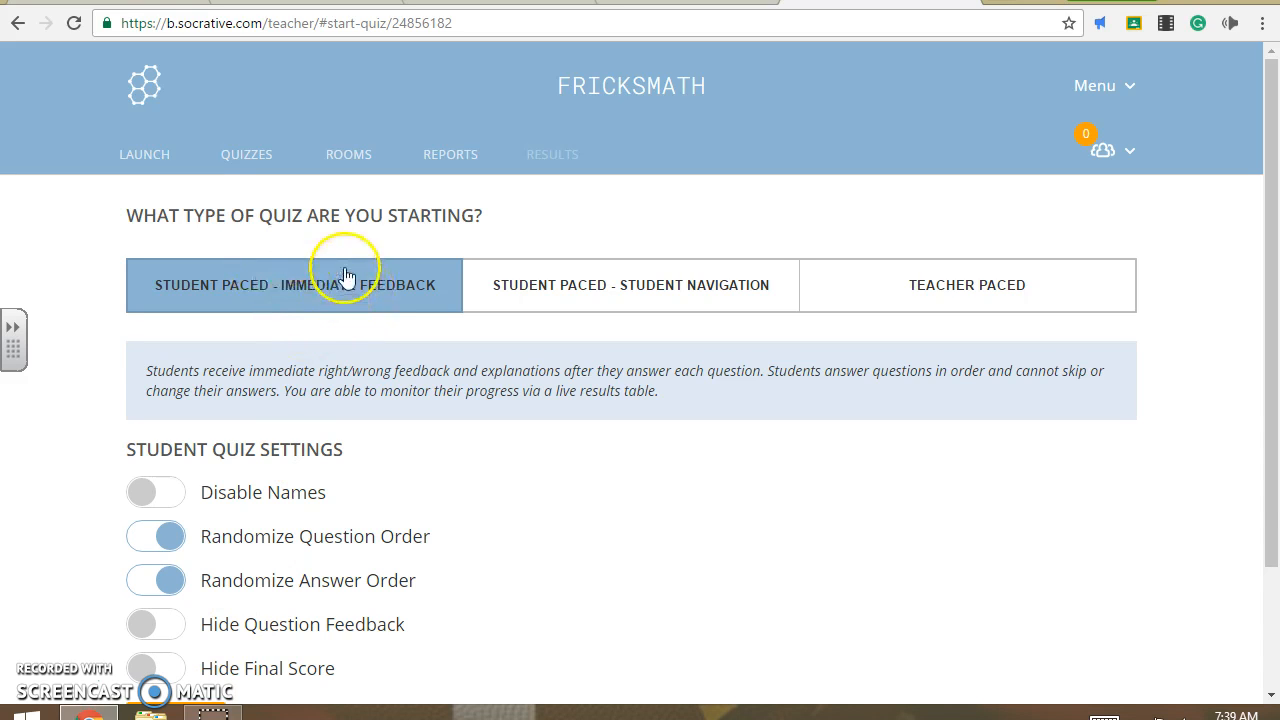
- Start Demo Quiz as Student Paced – Student Navigation with randomized questions and answers and the final score shown
left_click(660, 290)
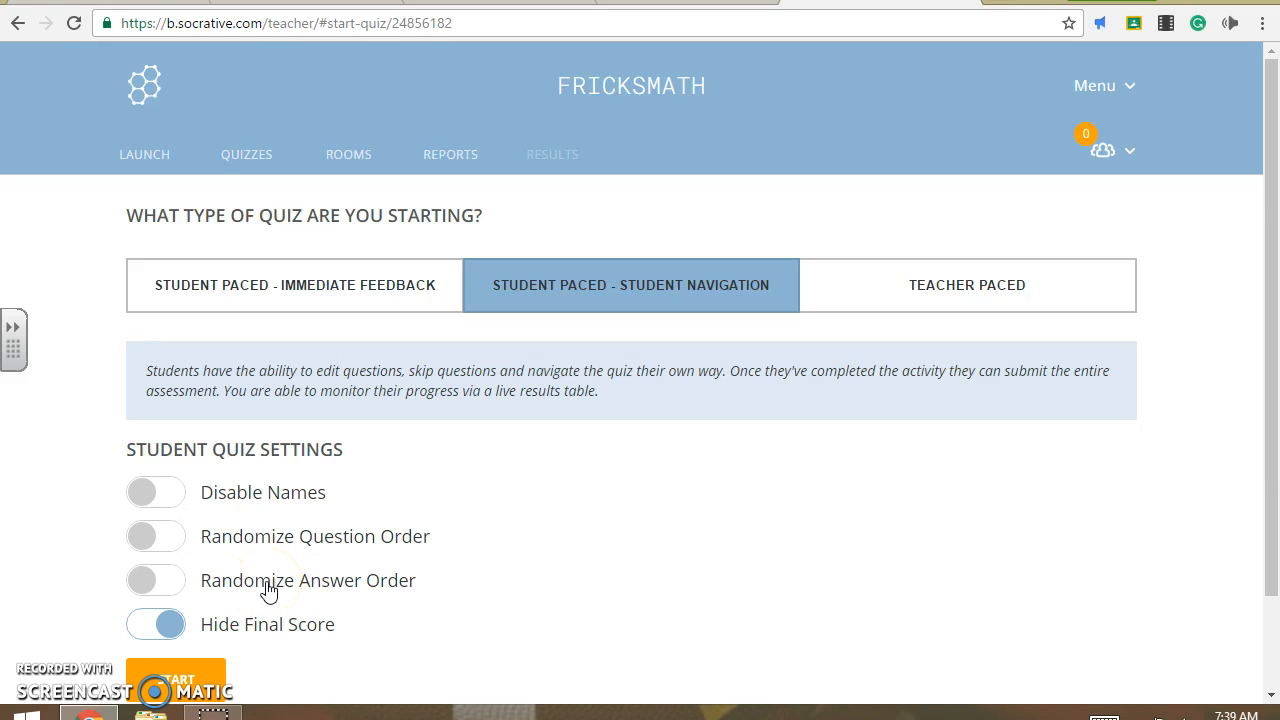
left_click(973, 300)
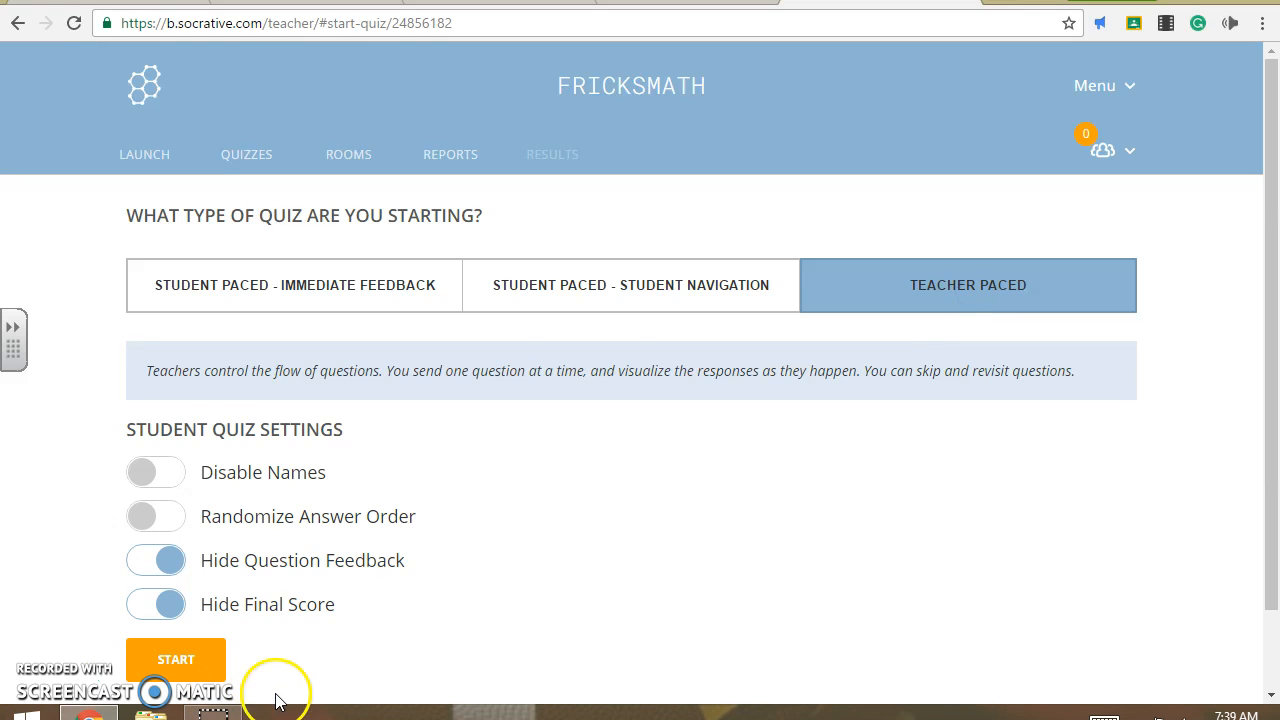
left_click(651, 279)
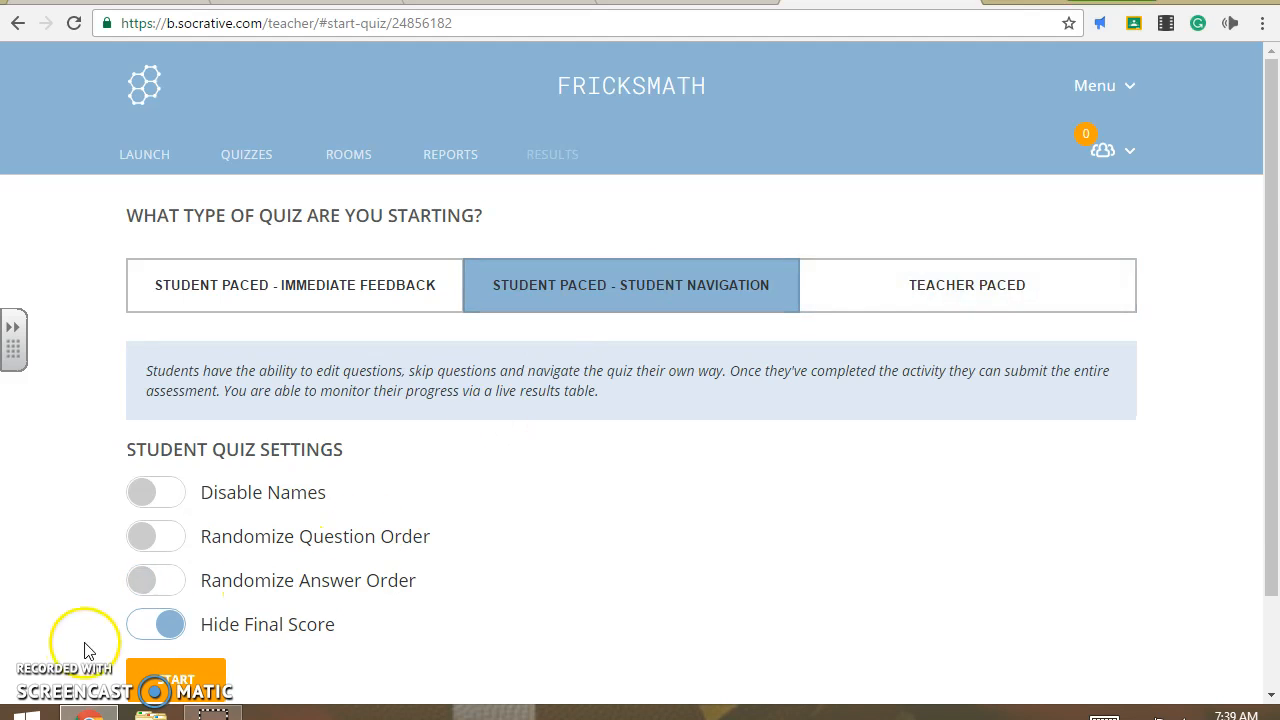
left_click(150, 590)
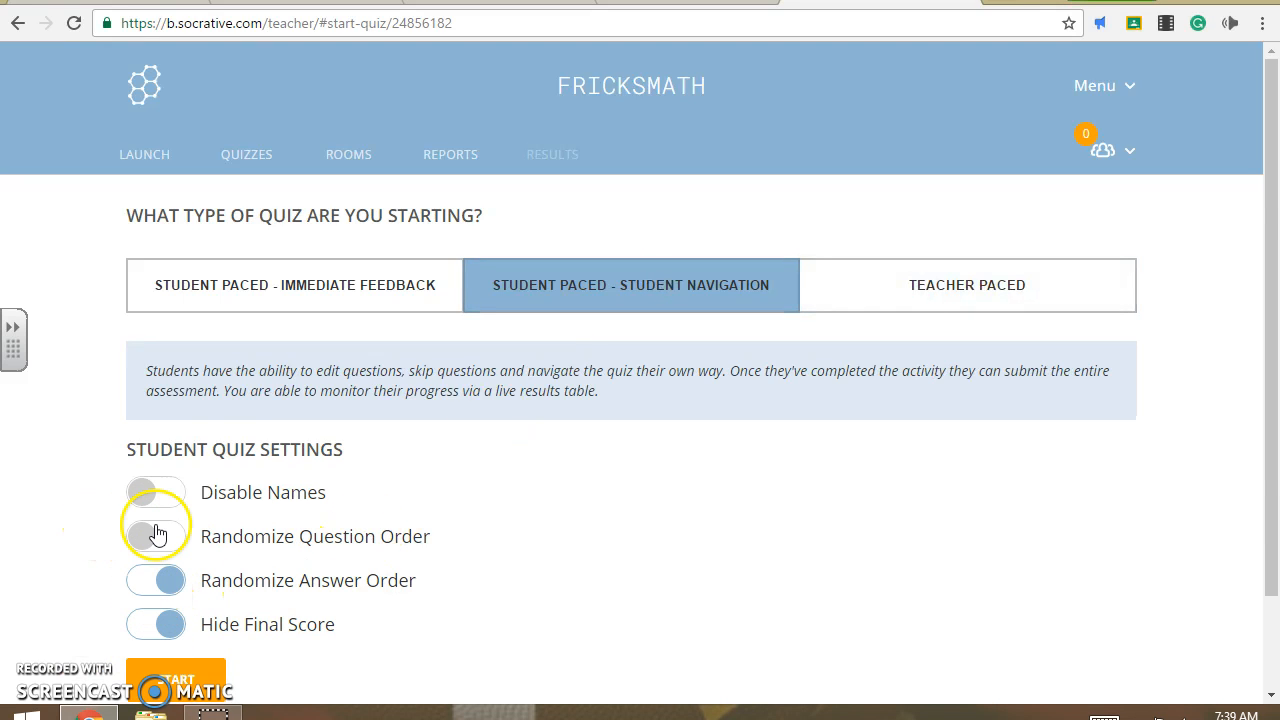
left_click(150, 534)
left_click(162, 630)
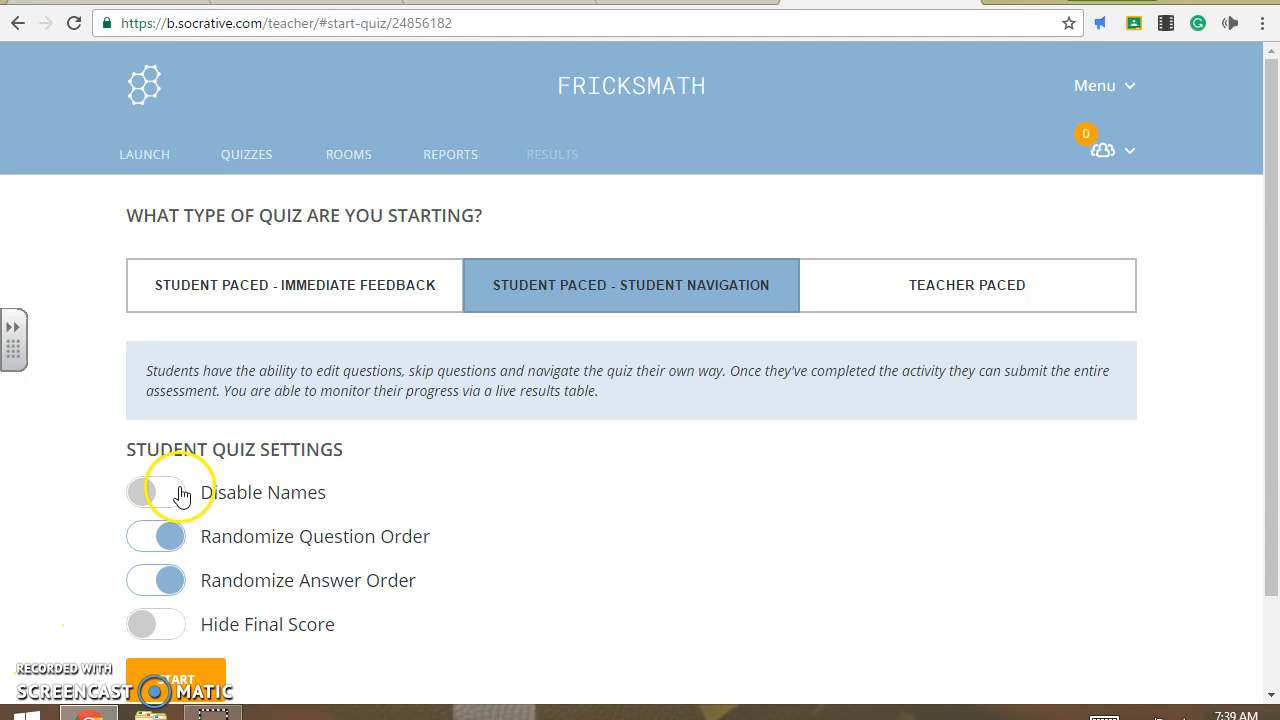
left_click(201, 680)
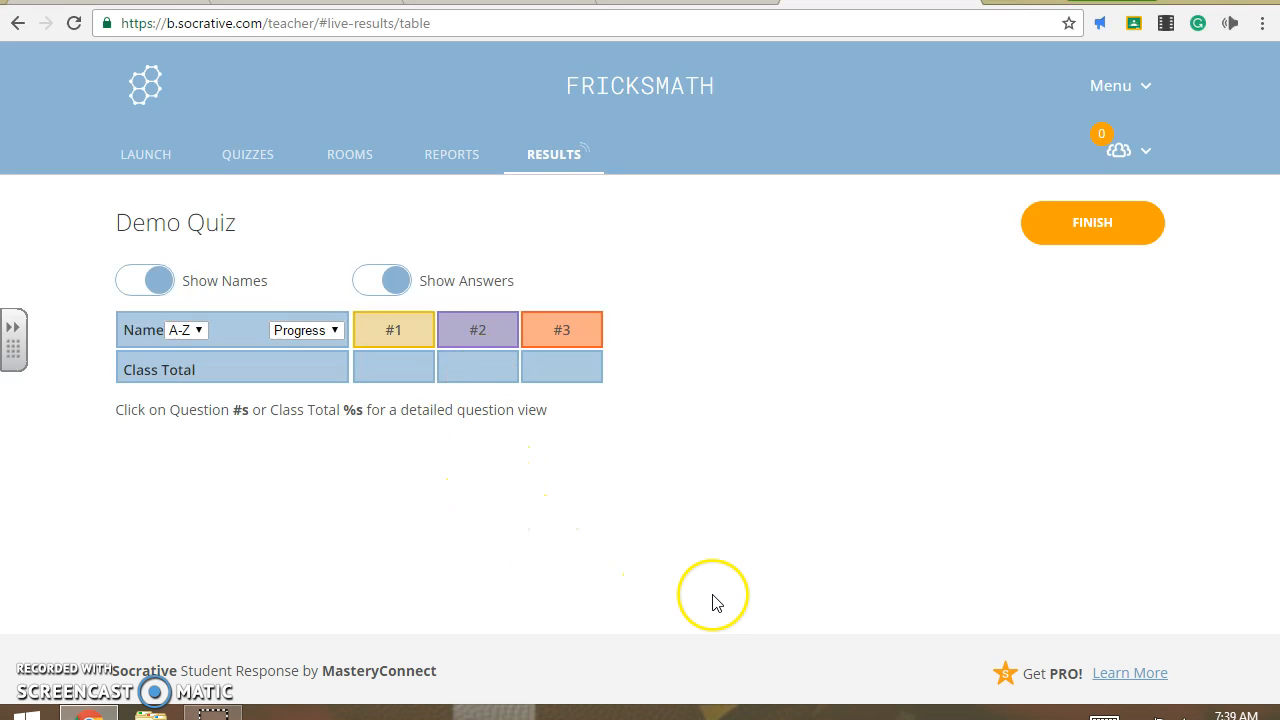
- In a new tab, search Google for 'Socrative student' and open the Socrative Student login page
left_click(998, 2)
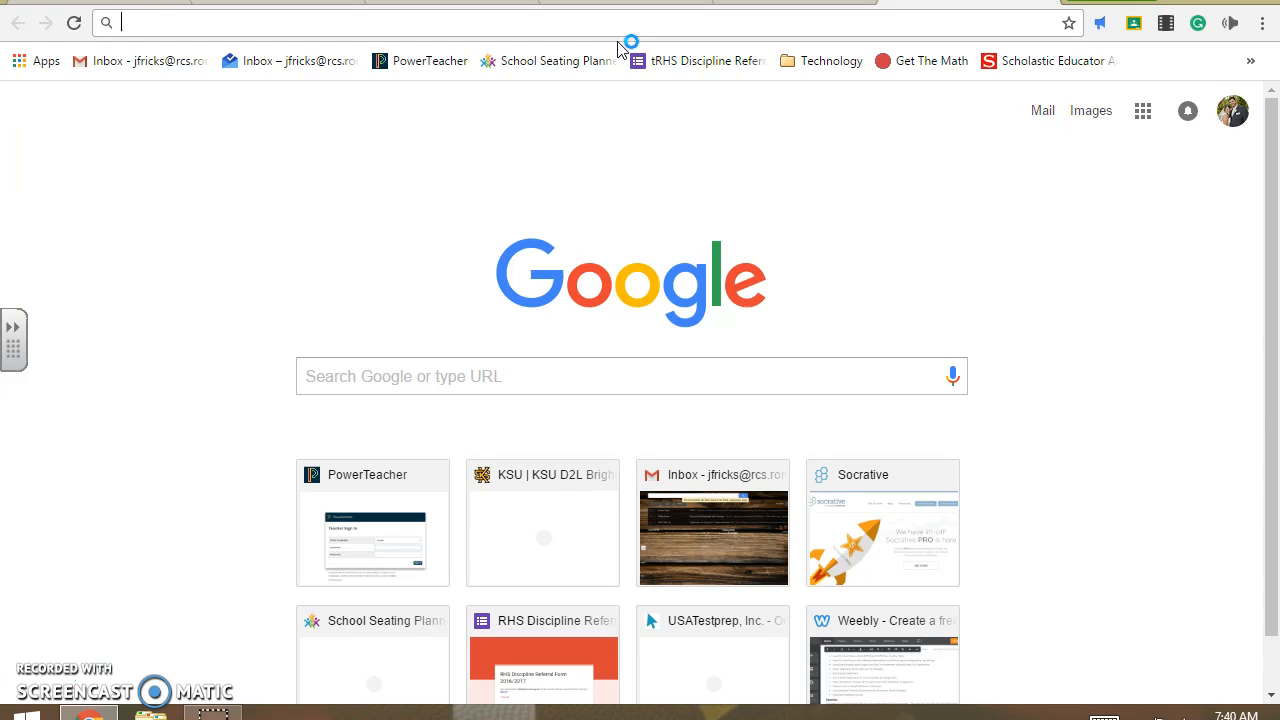
type("So")
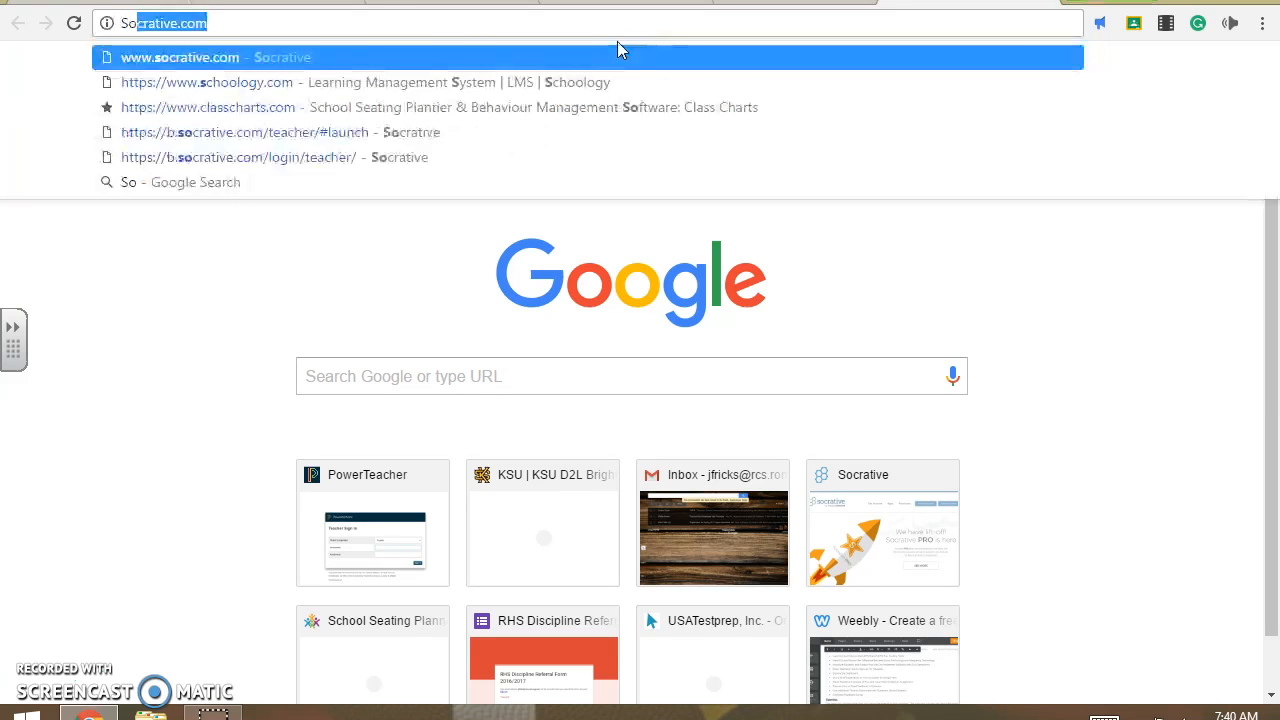
type("crative student")
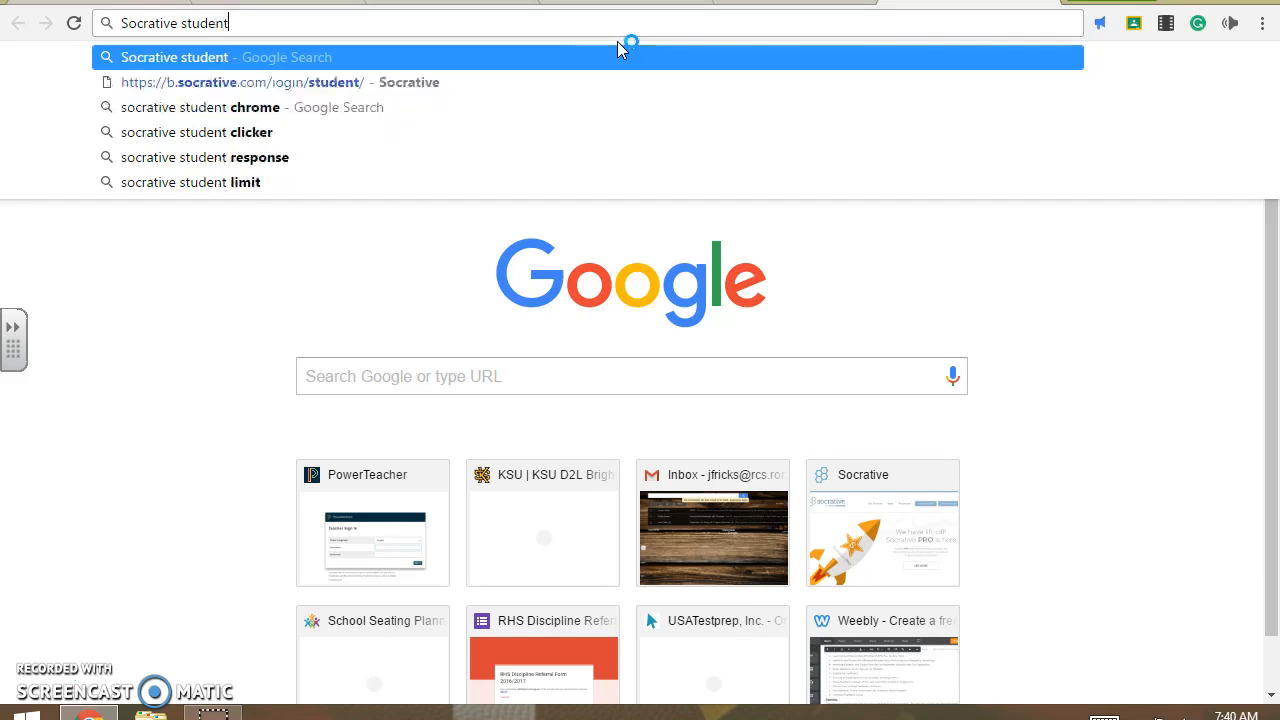
key("Return")
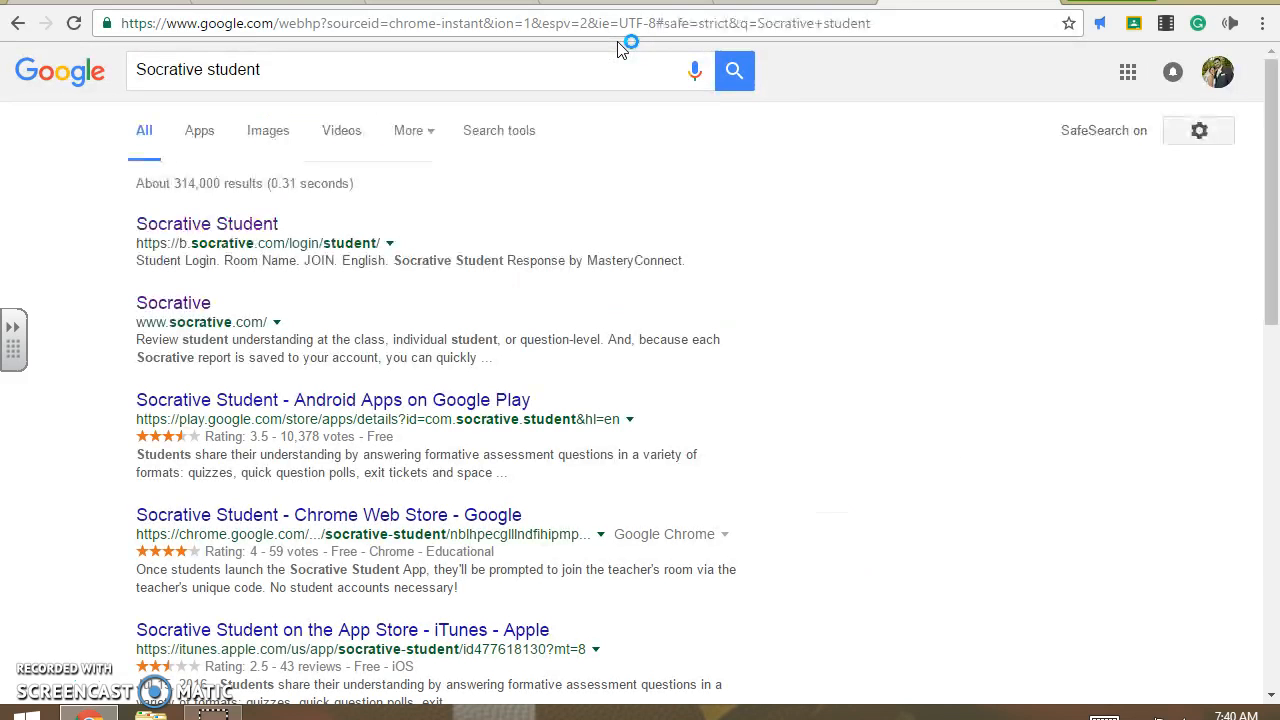
left_click(240, 222)
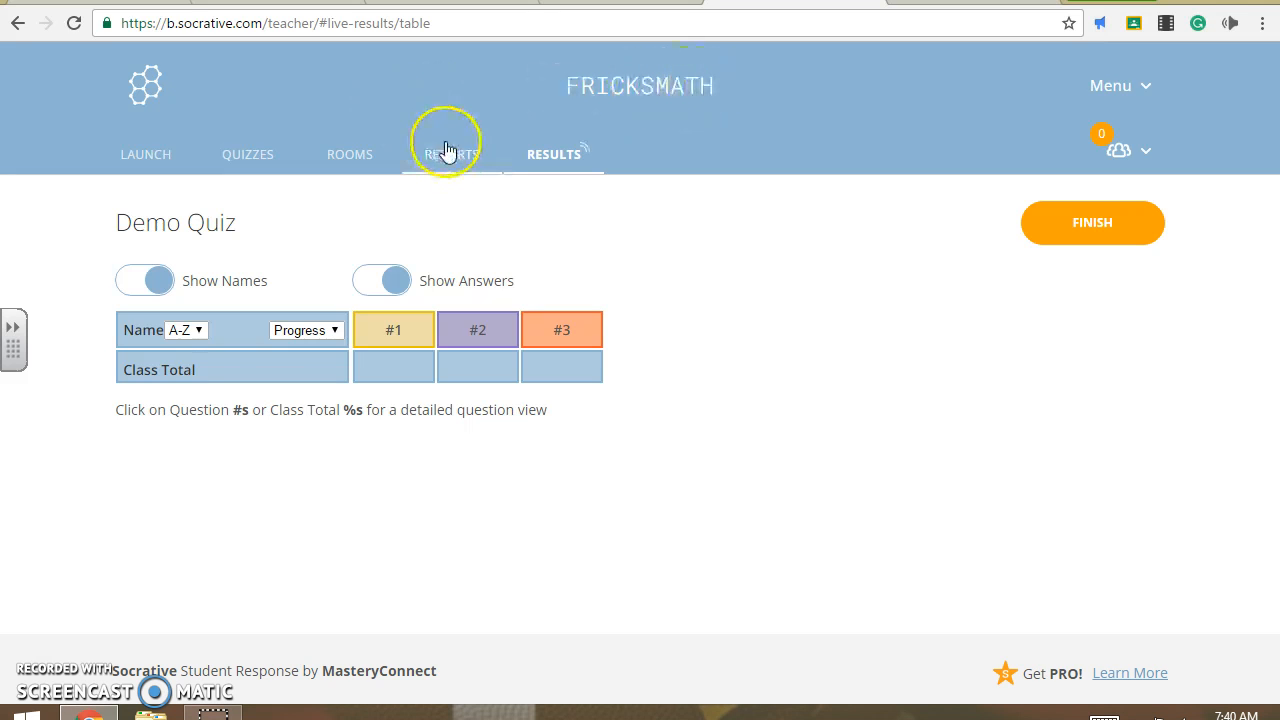
- Sign back in as the teacher with Google and open the Rooms list
left_click(364, 160)
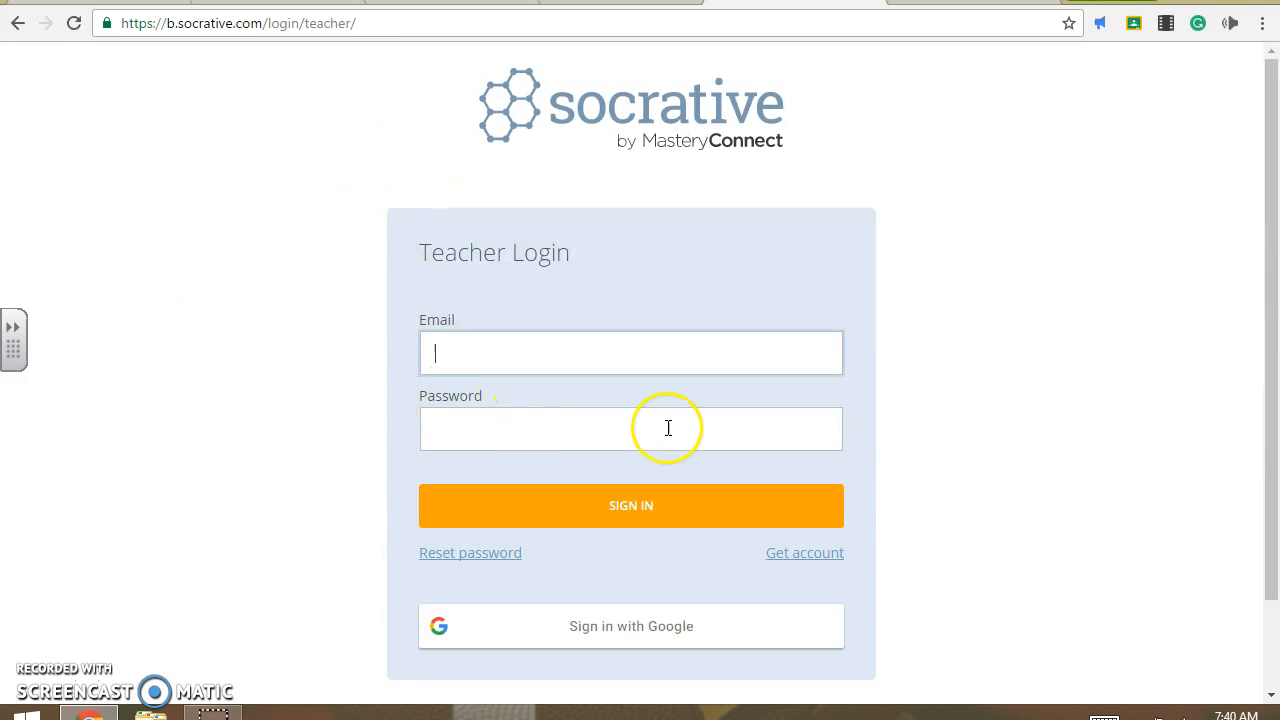
left_click(18, 23)
left_click(666, 645)
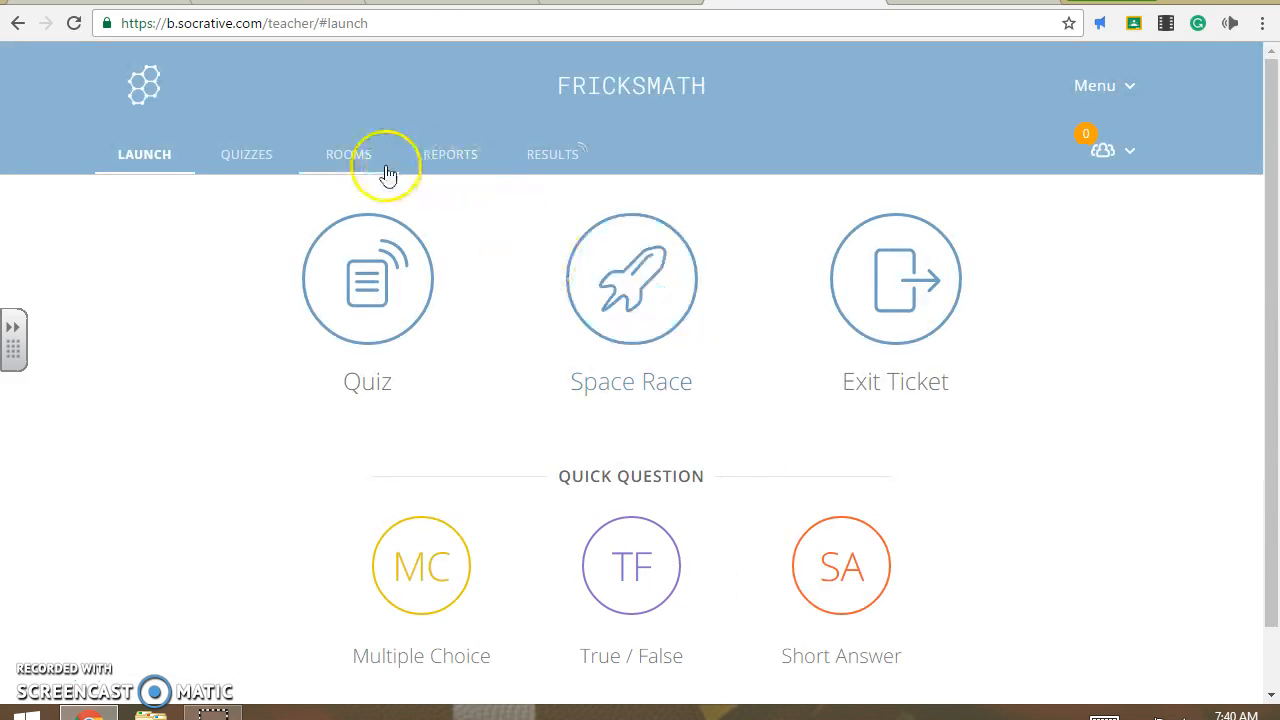
left_click(357, 166)
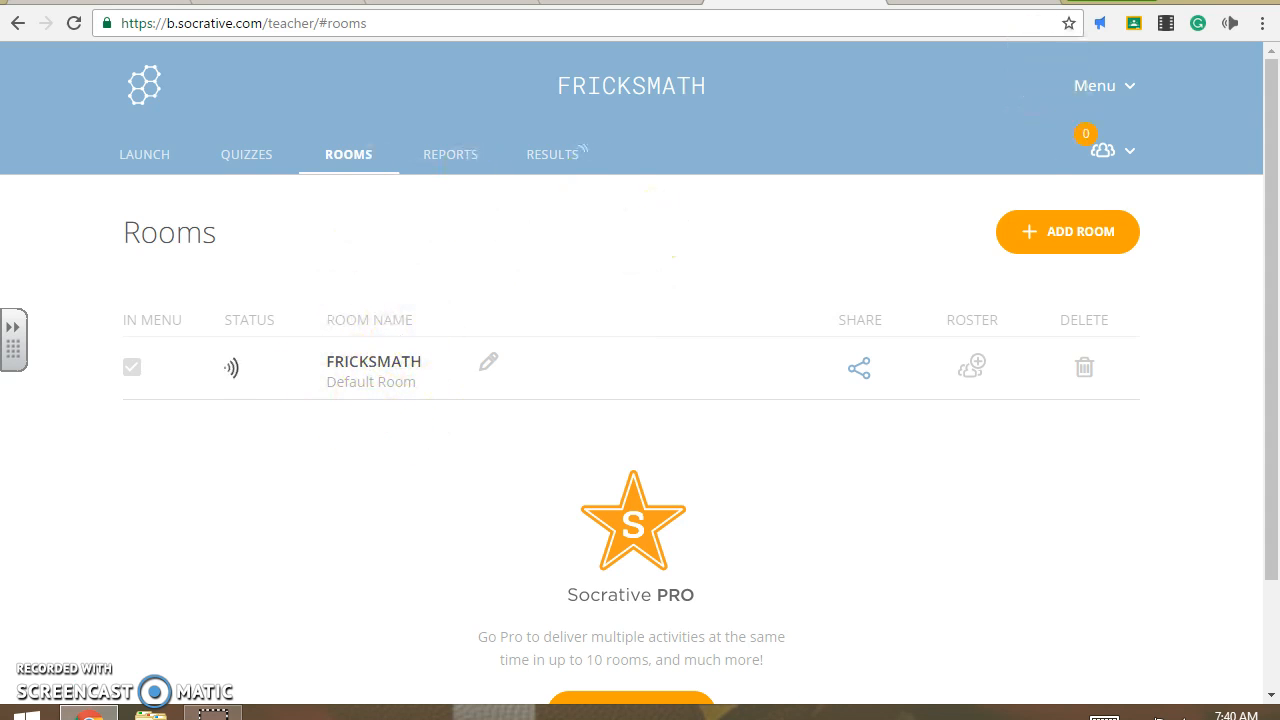
left_click(937, 2)
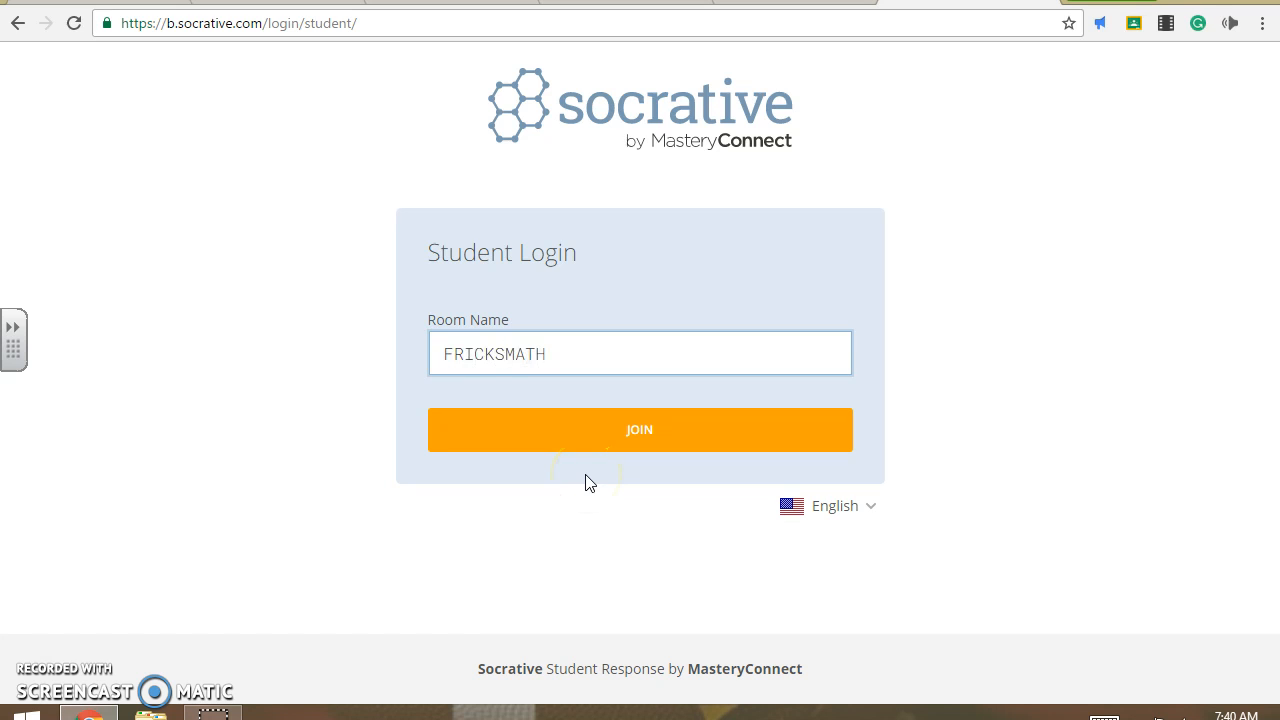
left_click(641, 432)
left_click(792, 2)
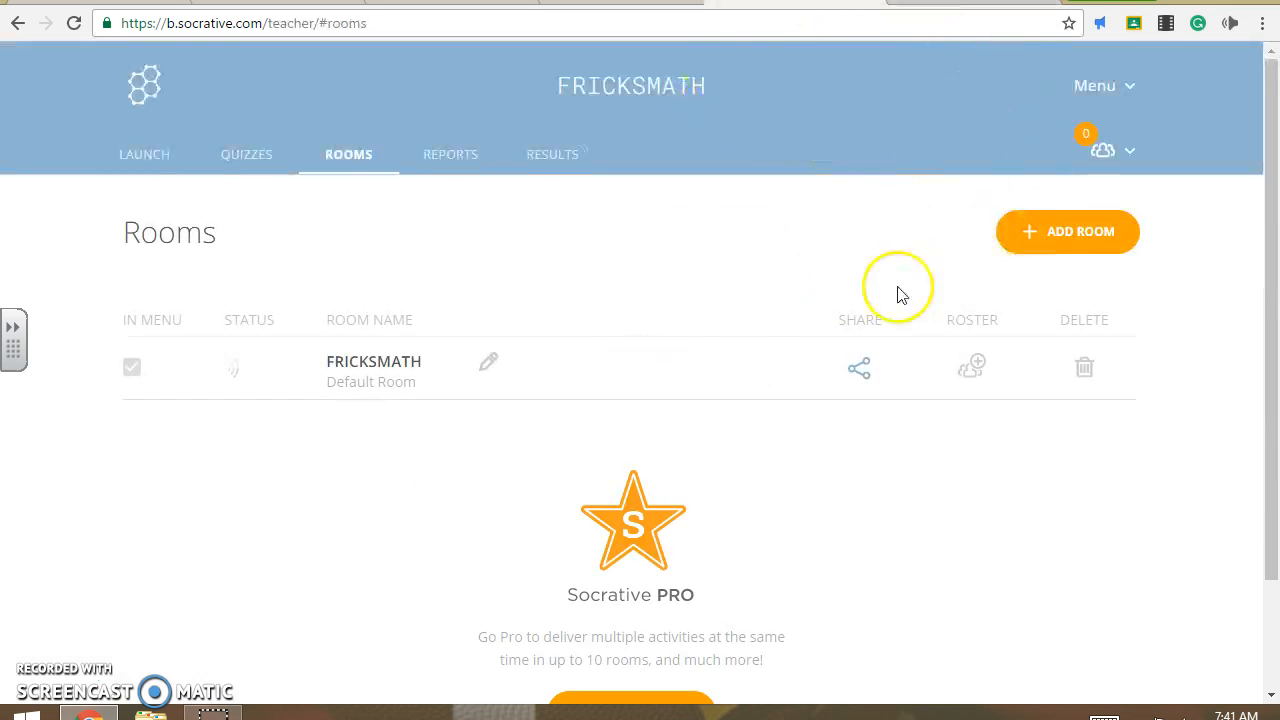
left_click(968, 2)
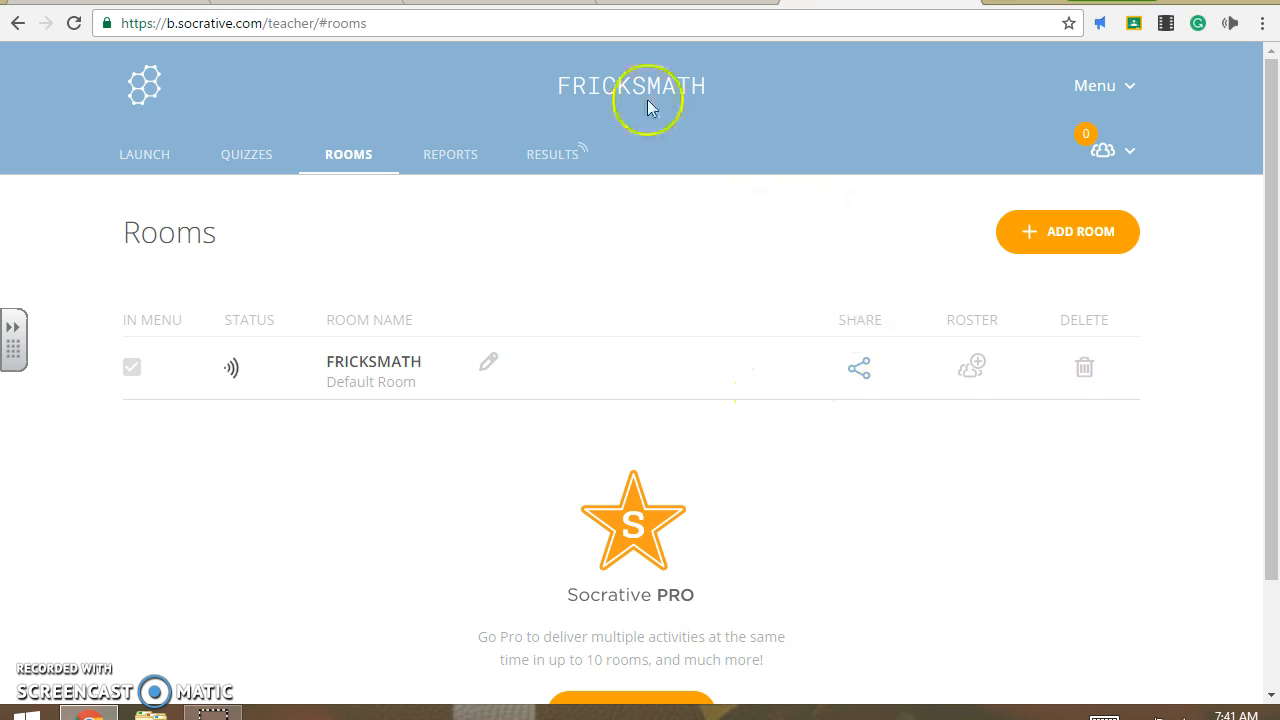
- Sign in again with Google and reopen the Demo Quiz live results table
left_click(557, 163)
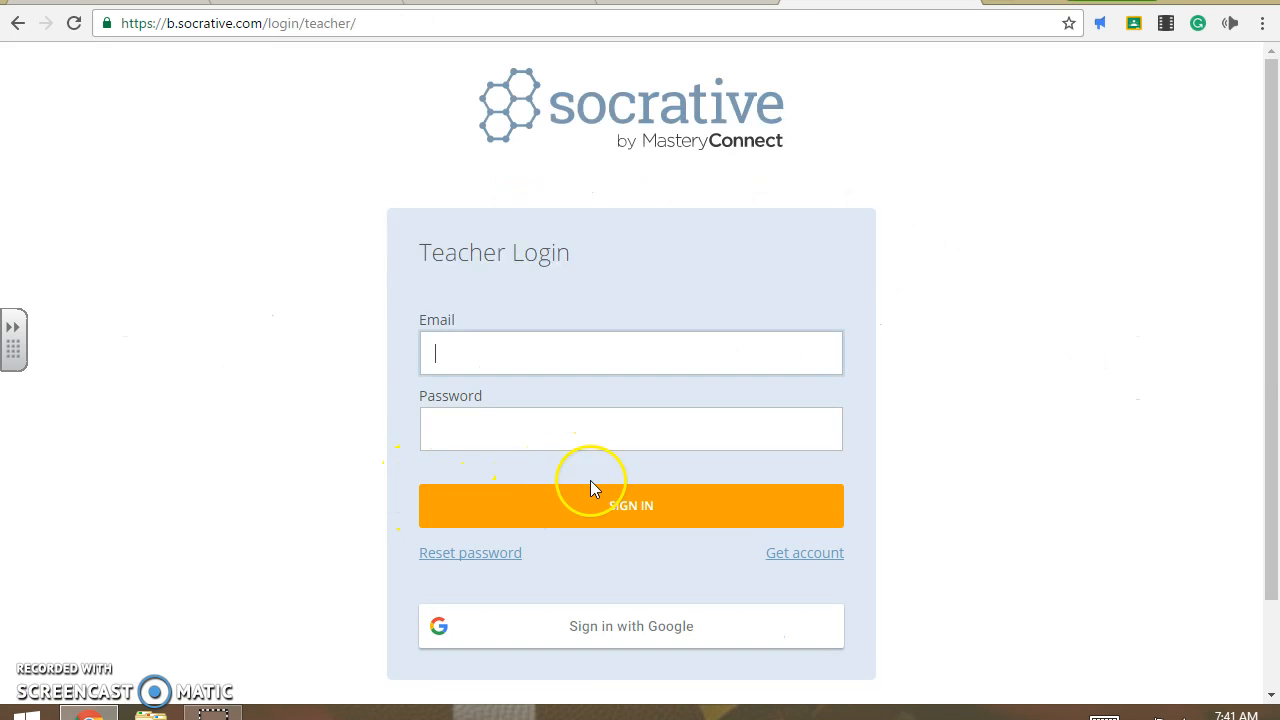
left_click(600, 640)
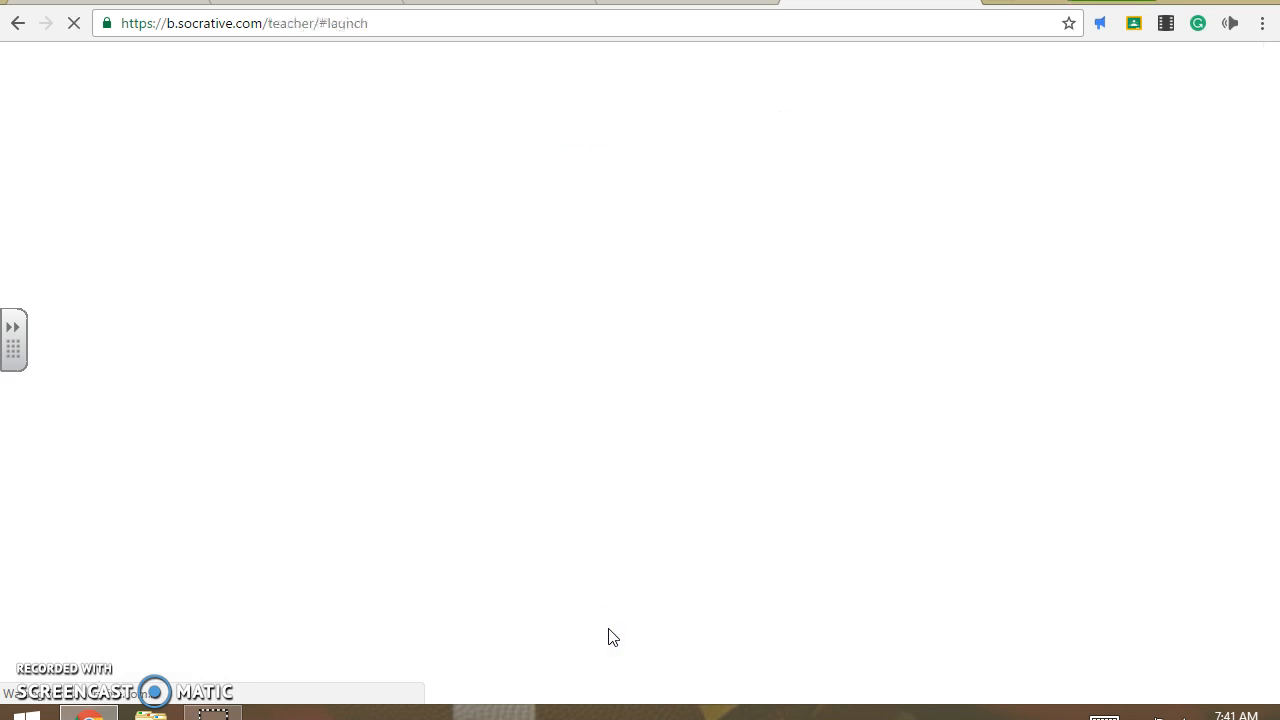
left_click(548, 156)
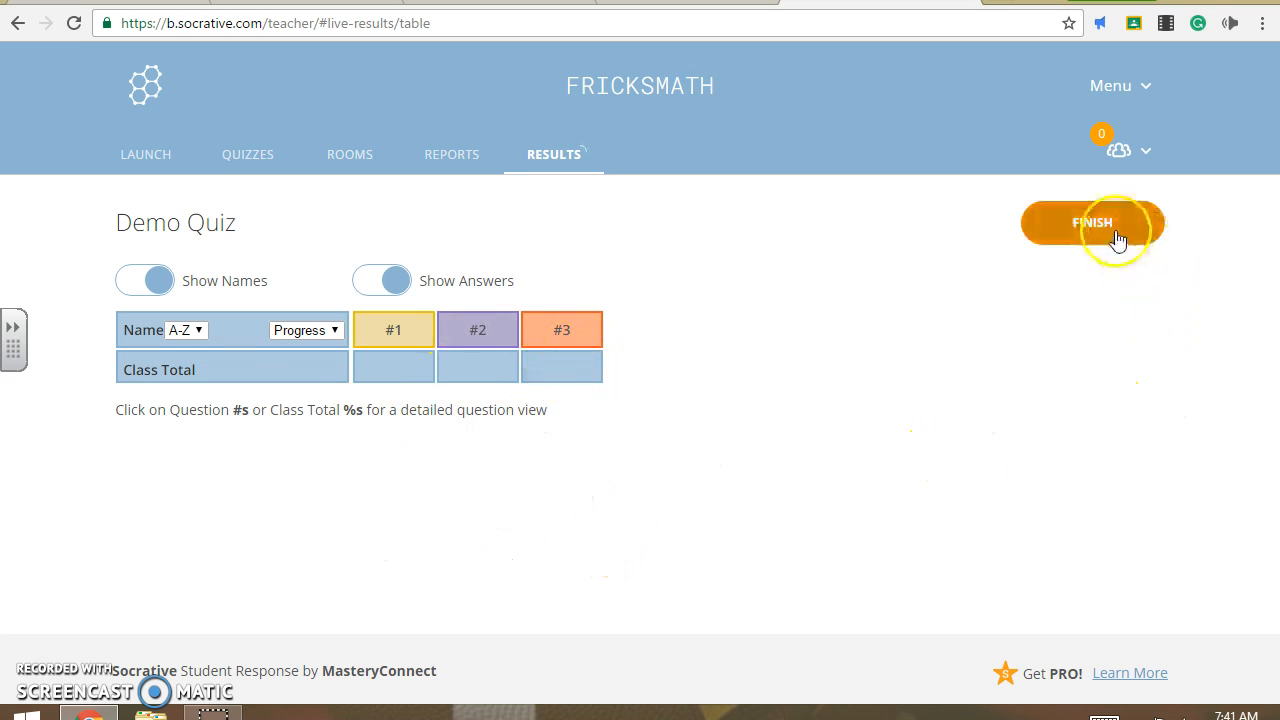
- End the running Demo Quiz and open its results chart
left_click(1087, 224)
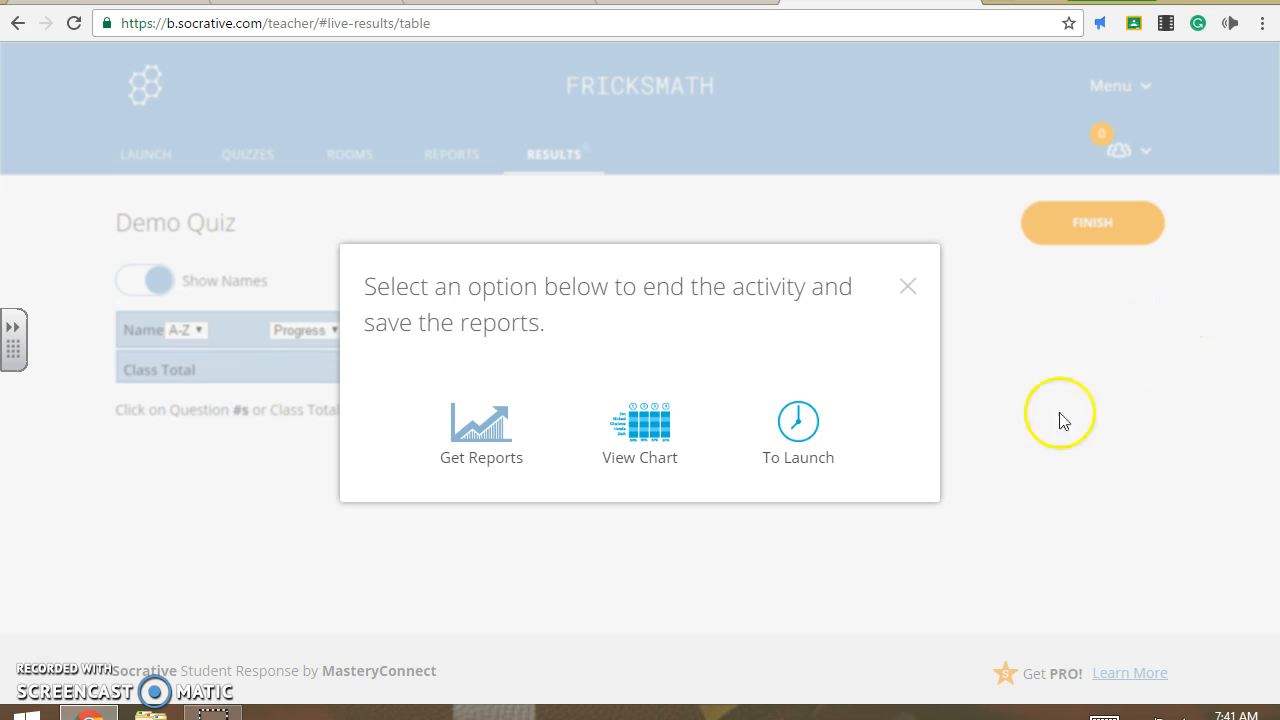
left_click(676, 437)
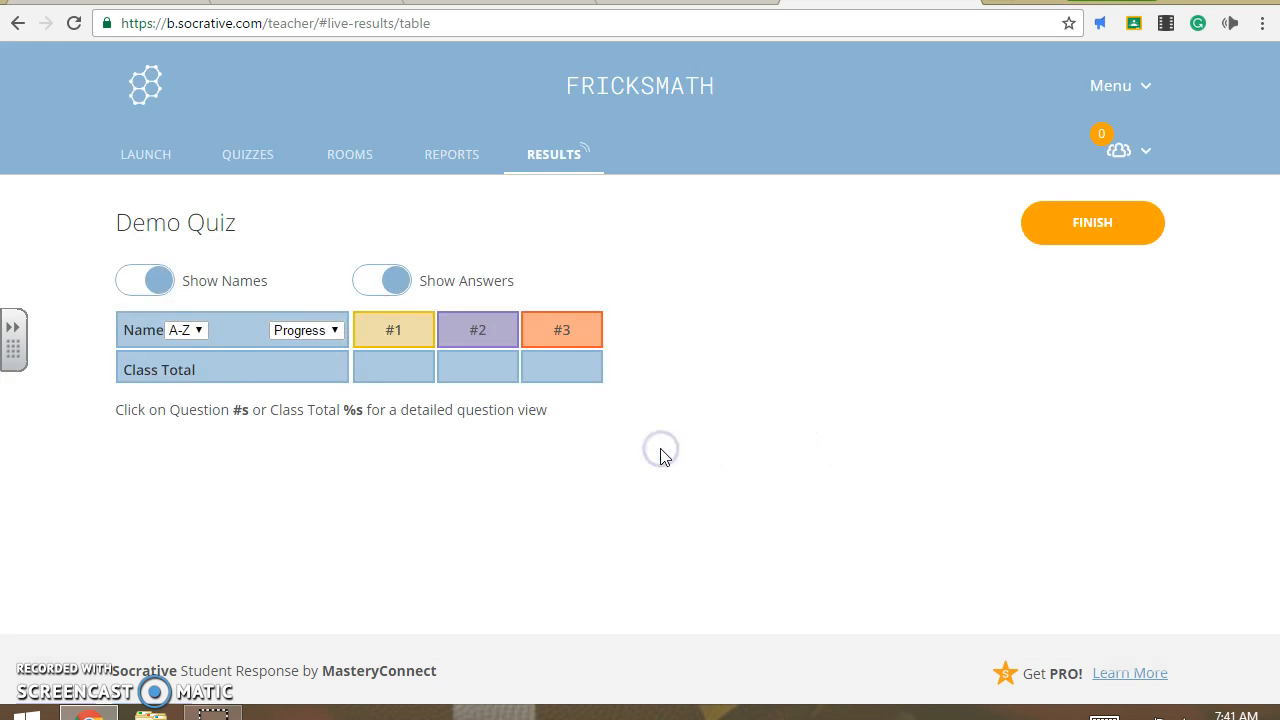
left_click(677, 457)
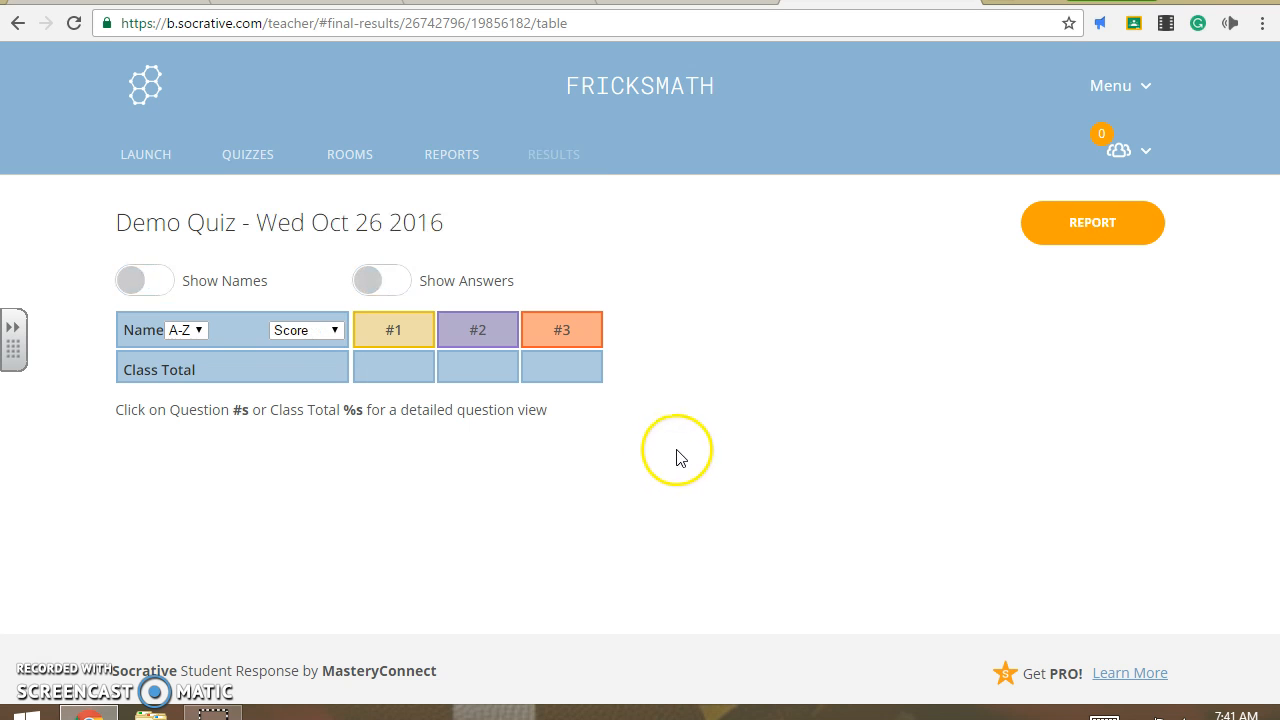
- Check how the class did on question #1, then go back to the results table
left_click(413, 331)
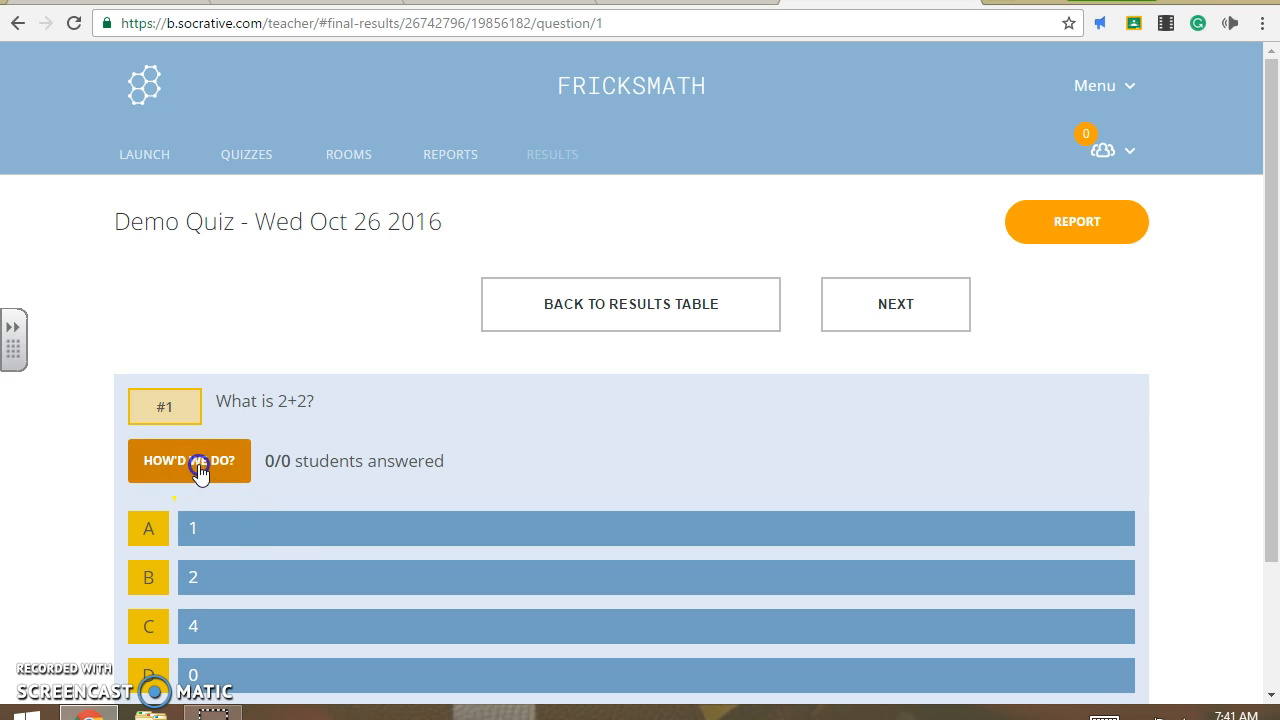
left_click(195, 462)
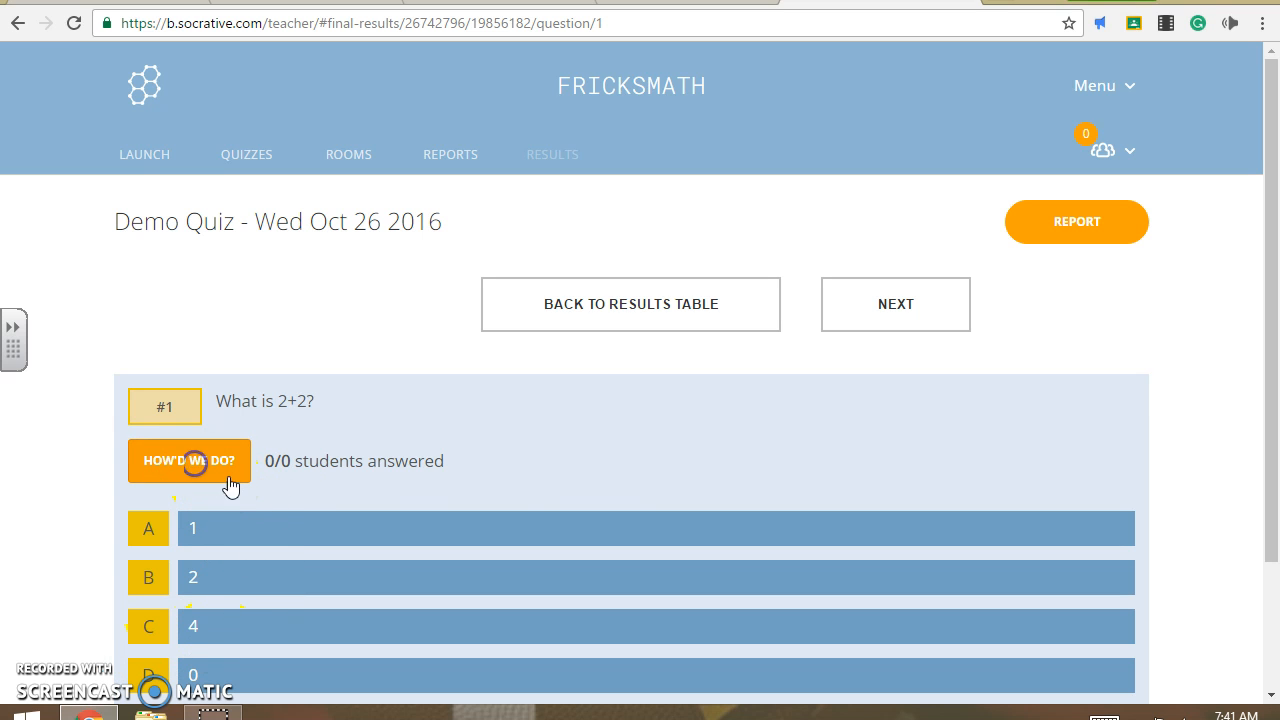
left_click(652, 305)
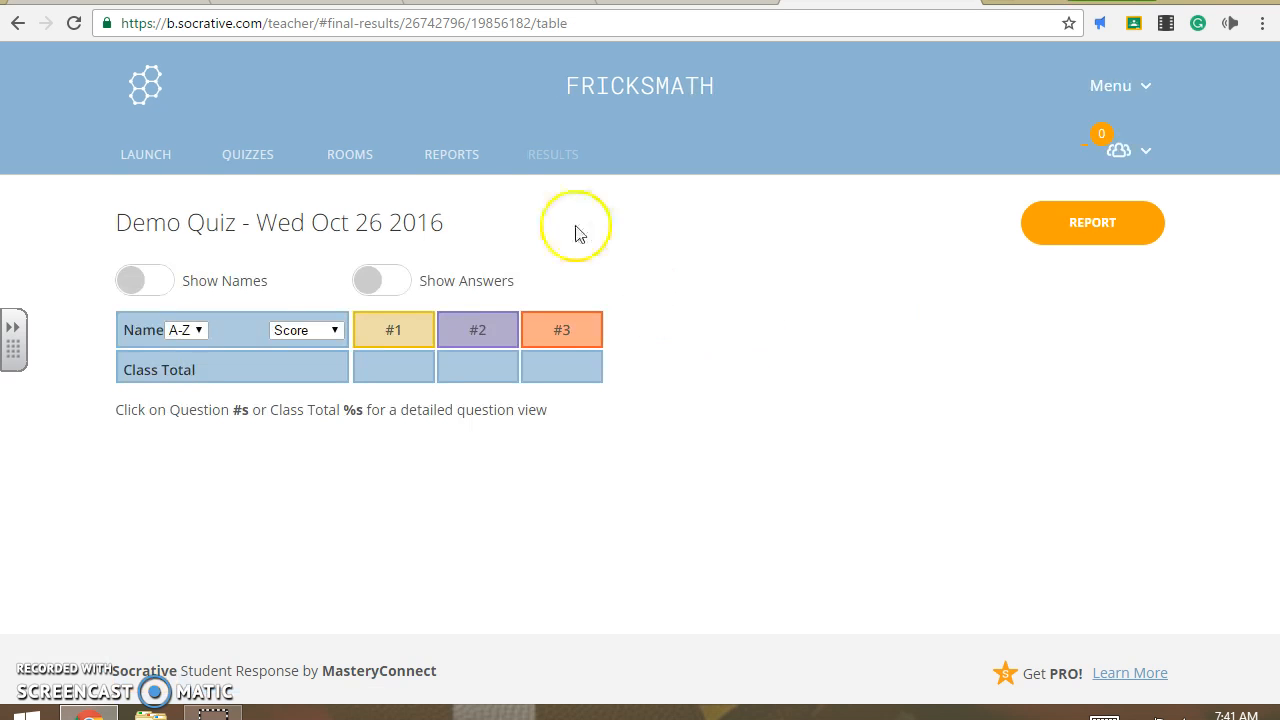
- Preview the Demo Quiz chart from Reports, then return to the reports list headed by the 10/26/16 Demo Quiz
left_click(452, 156)
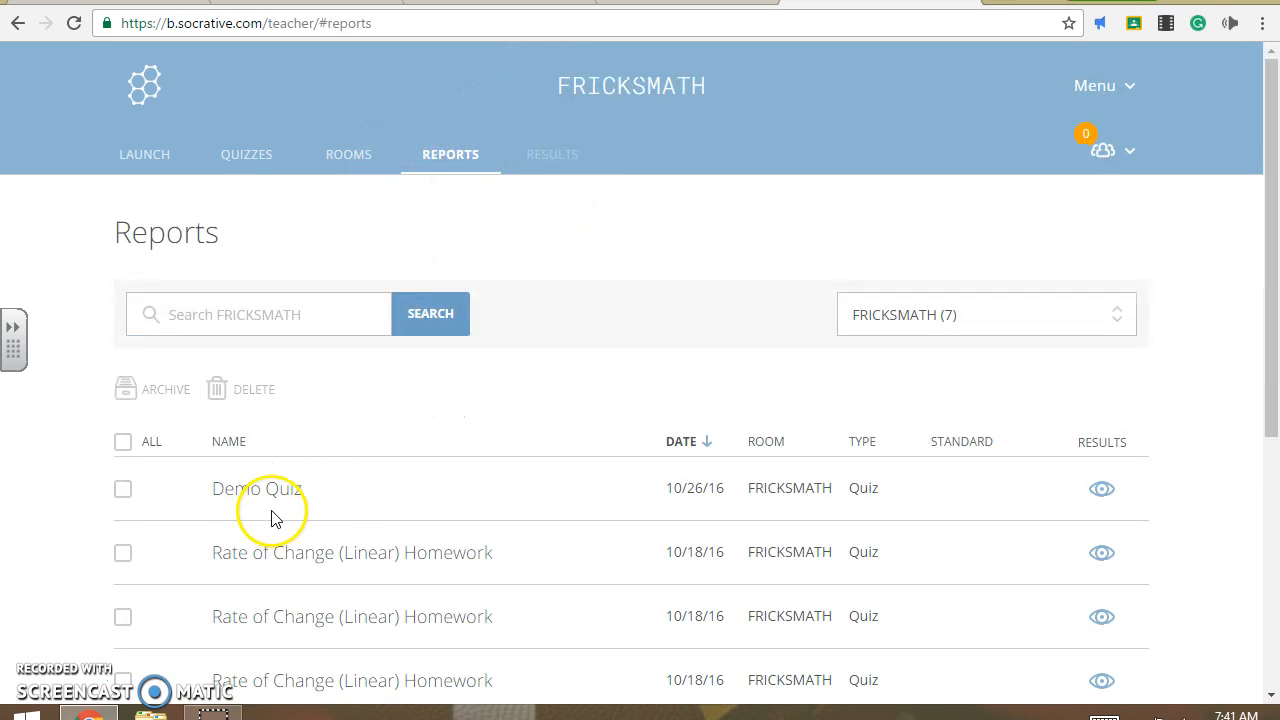
left_click(1104, 508)
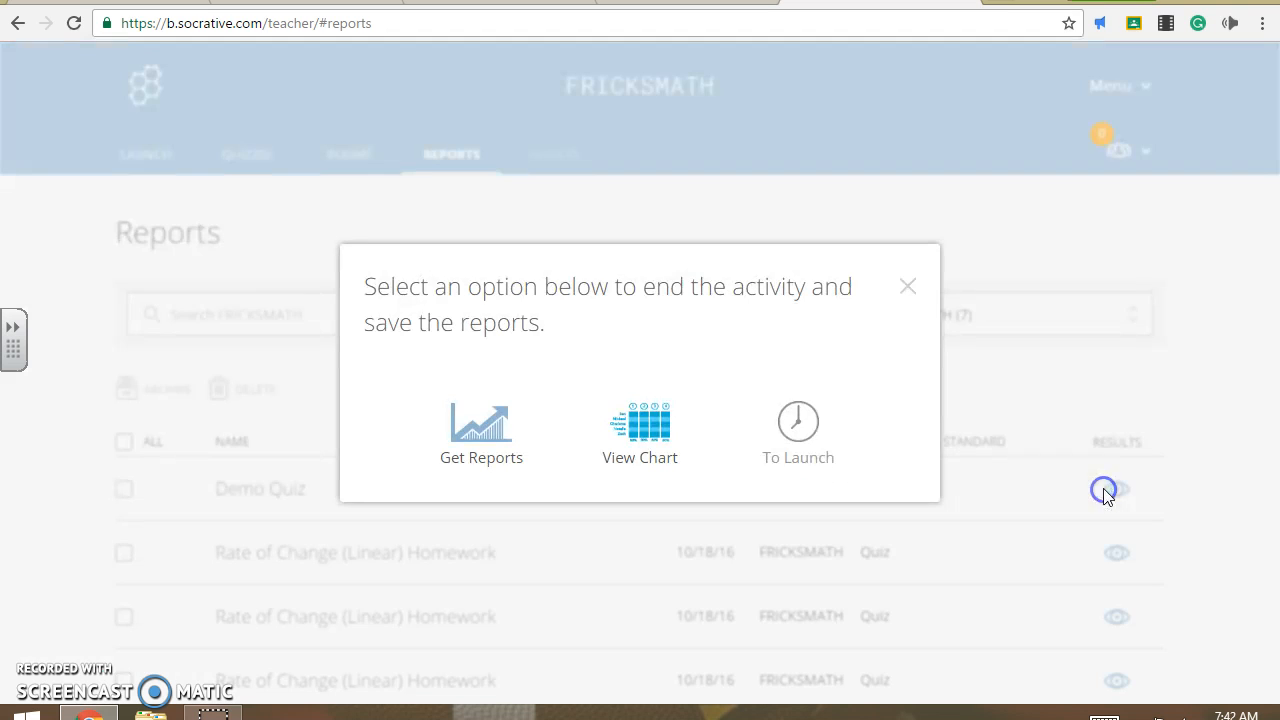
left_click(680, 451)
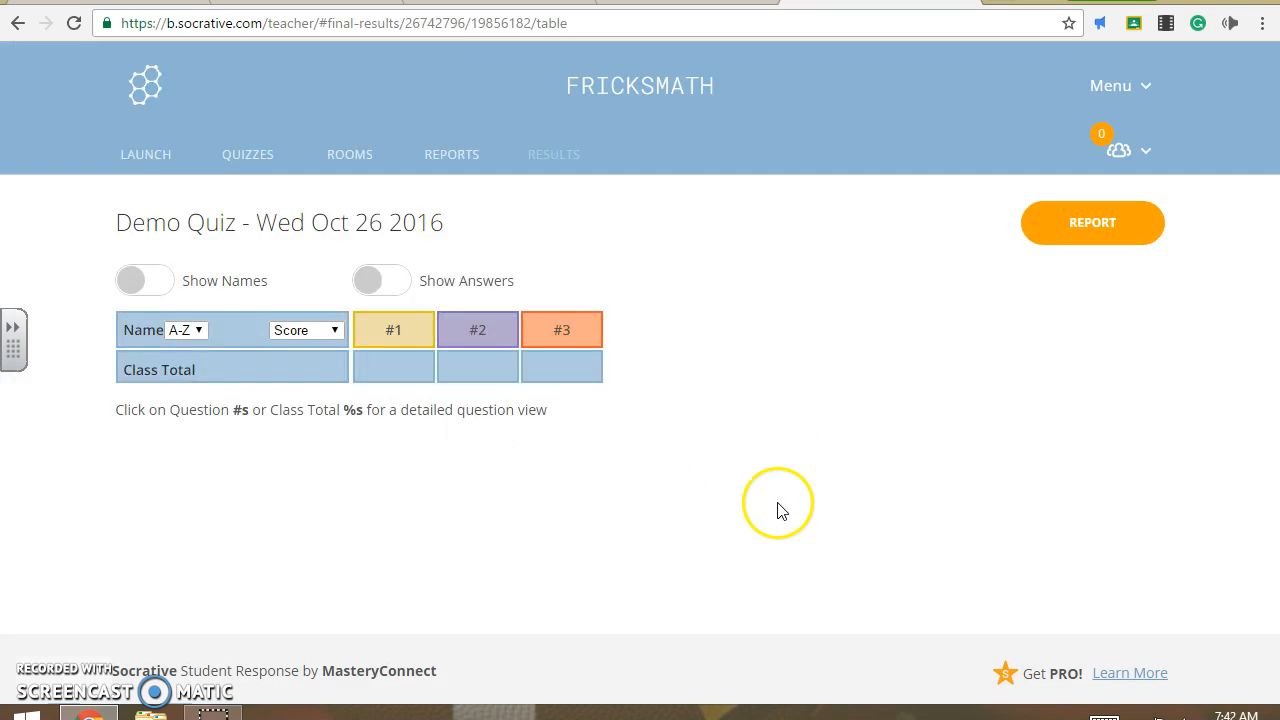
left_click(452, 155)
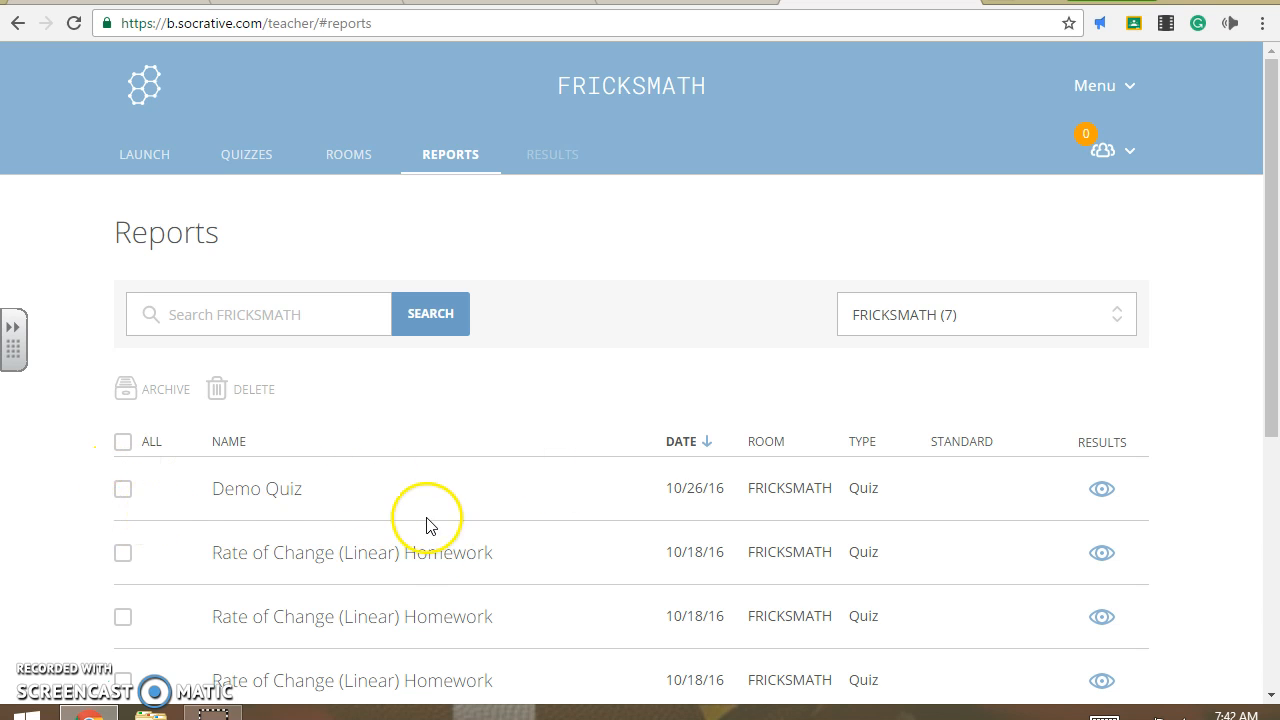
scroll(502, 636, "down", 5)
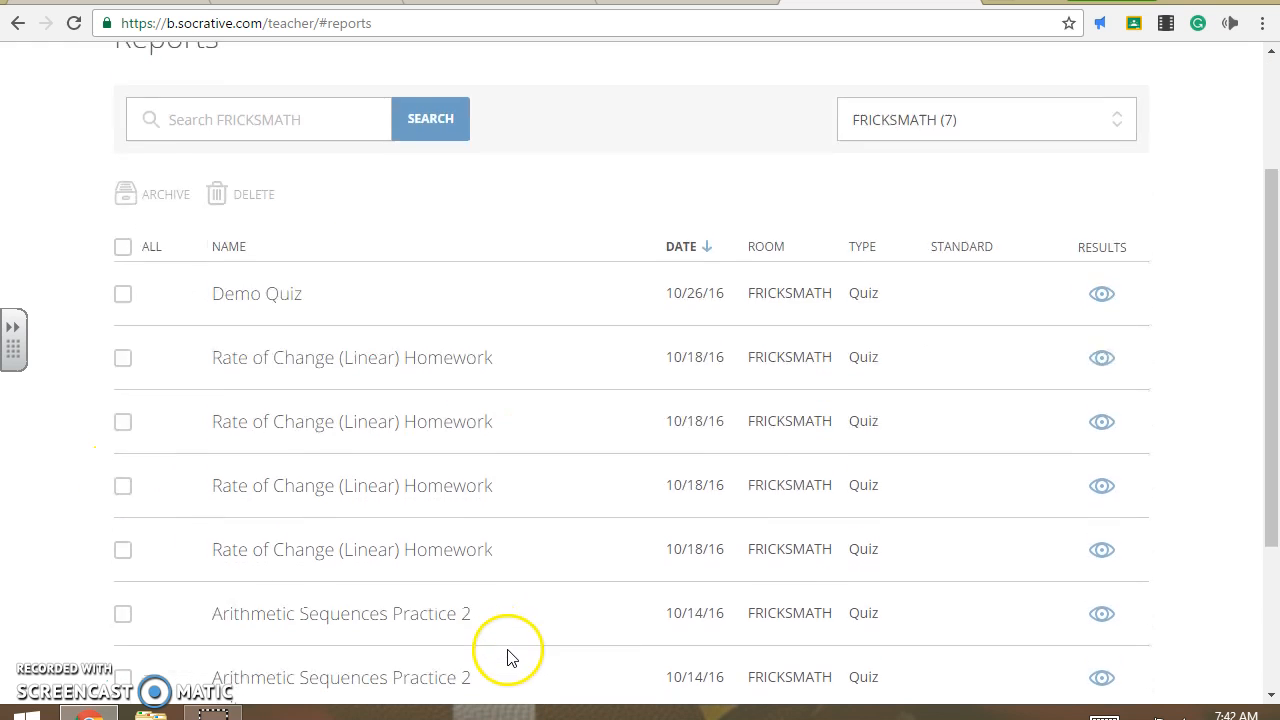
scroll(526, 677, "up", 2)
scroll(538, 678, "up", 1)
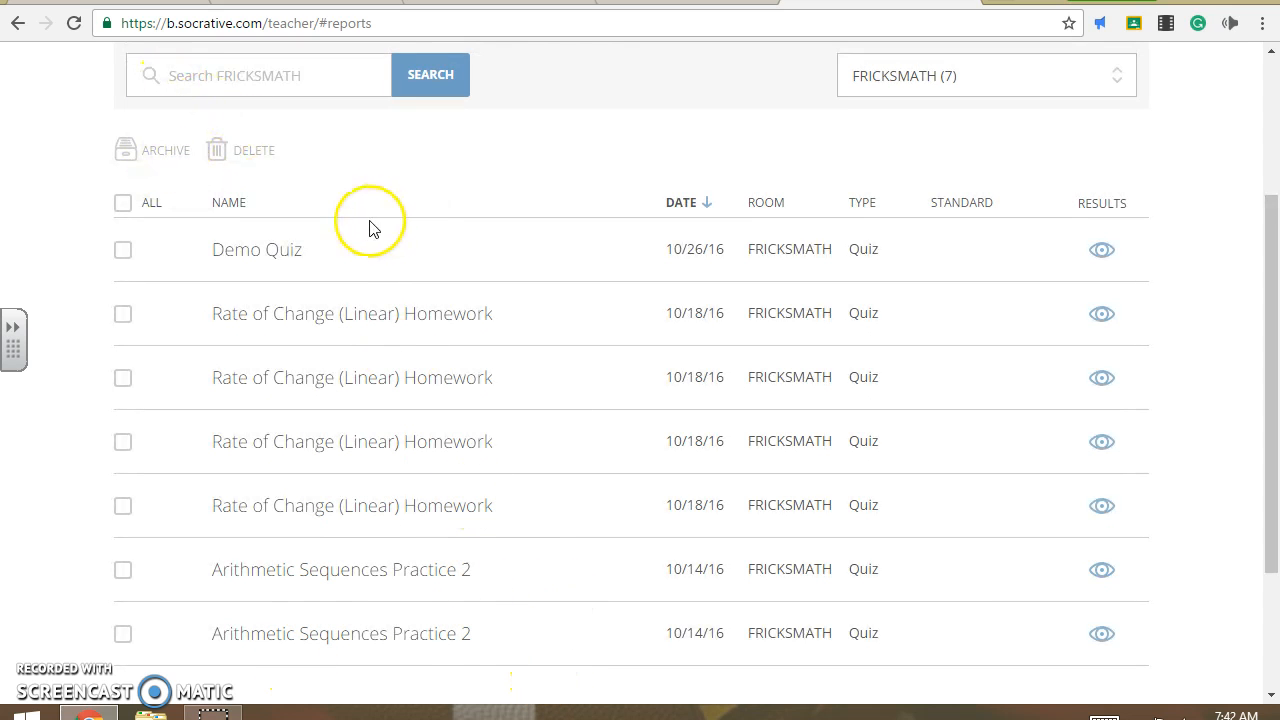
left_click(123, 249)
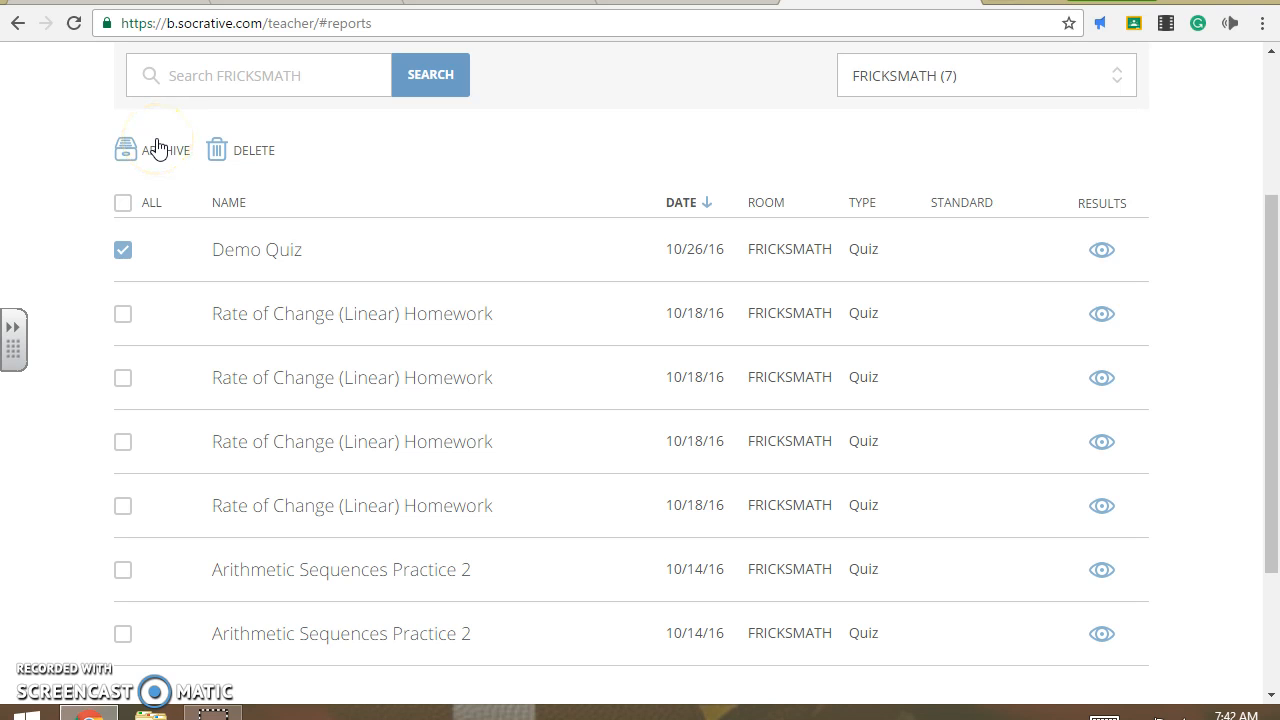
left_click(262, 162)
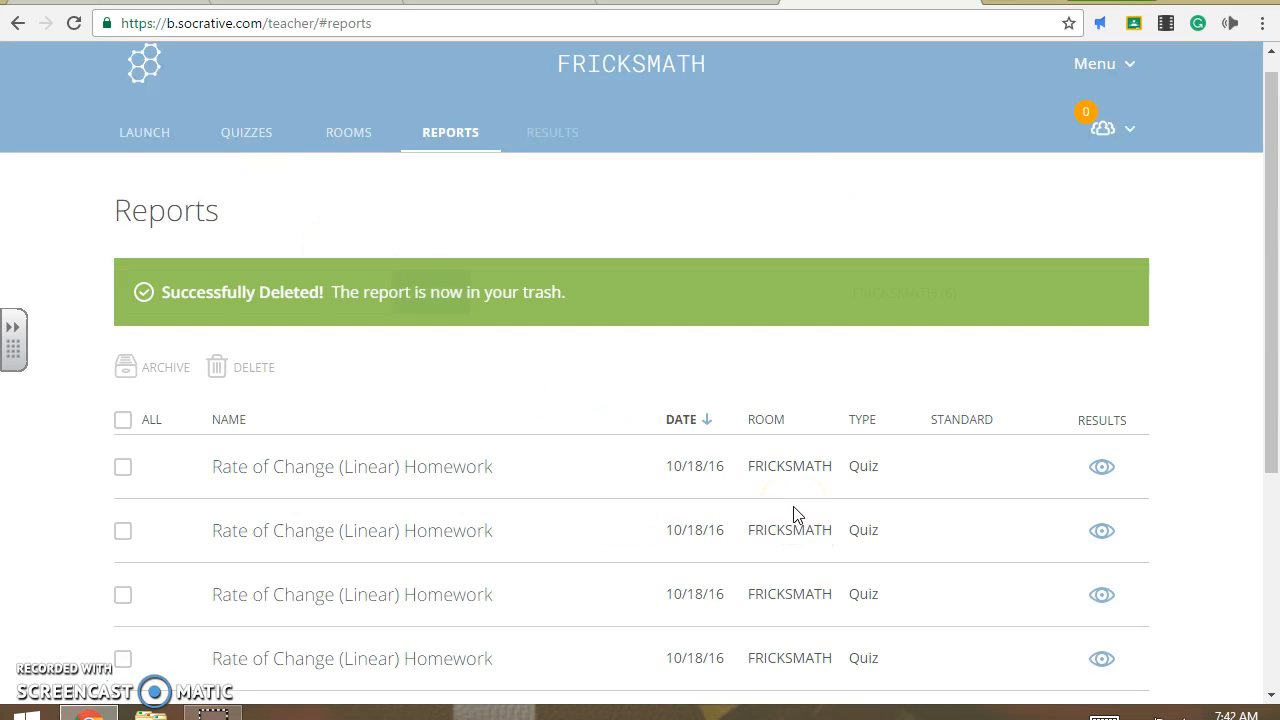
scroll(623, 500, "down", 3)
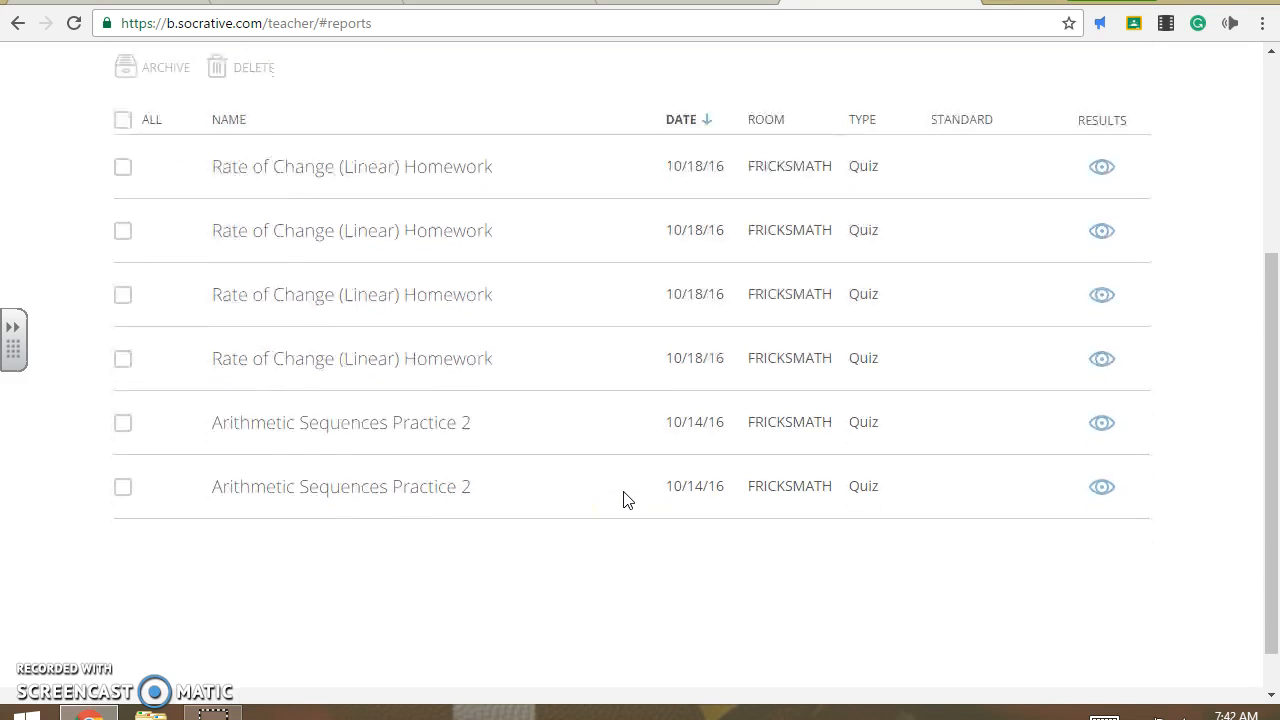
scroll(628, 498, "up", 2)
scroll(632, 497, "up", 2)
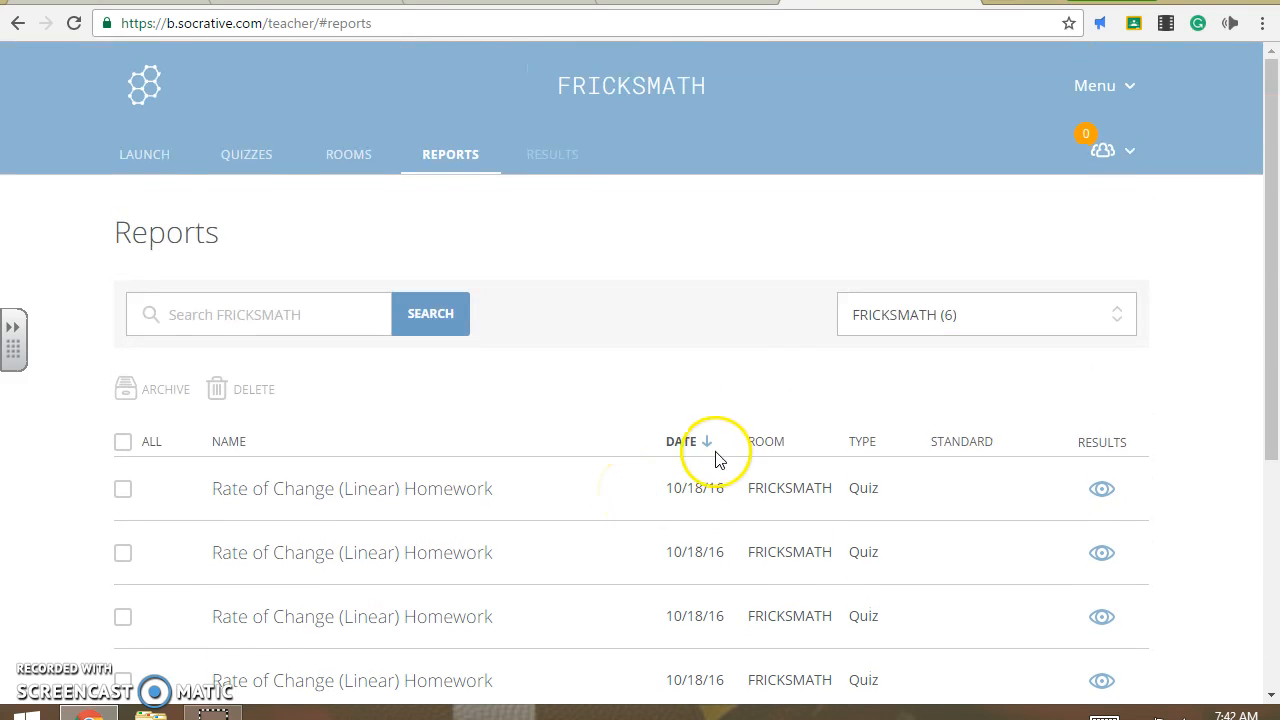
- Switch to the LAUNCH tab to see the Quiz, Space Race and Exit Ticket options
left_click(144, 160)
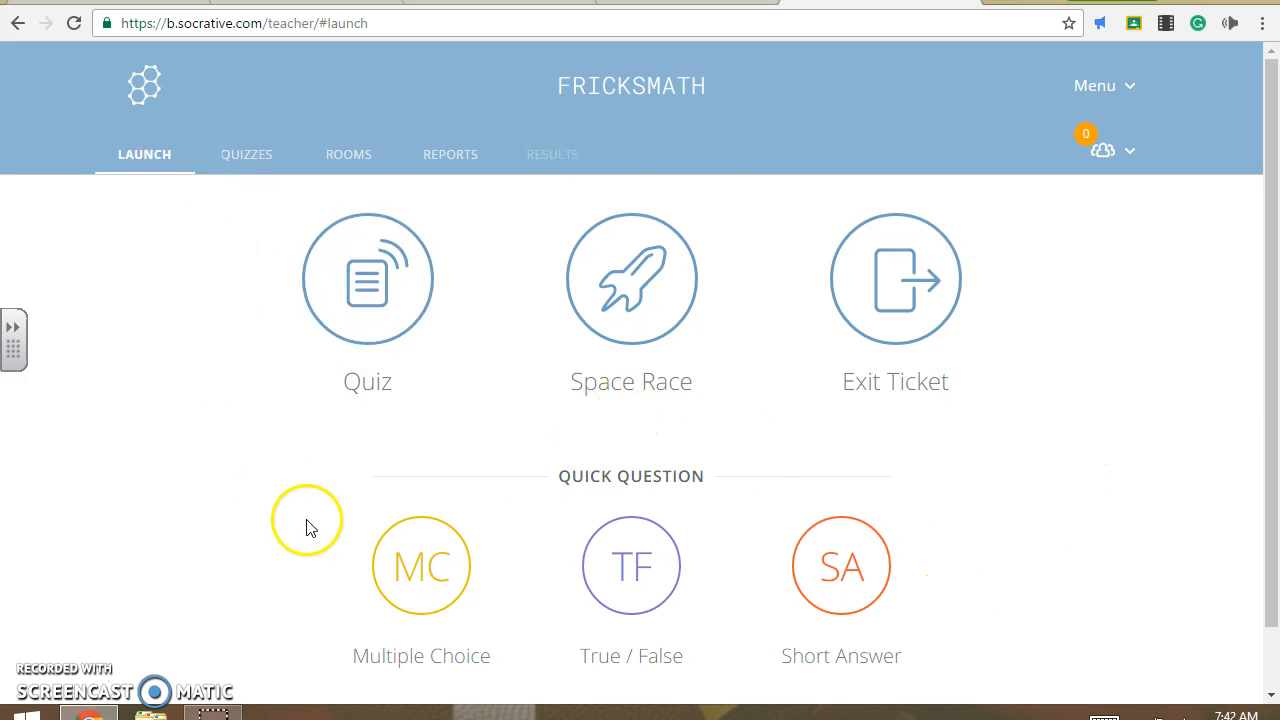